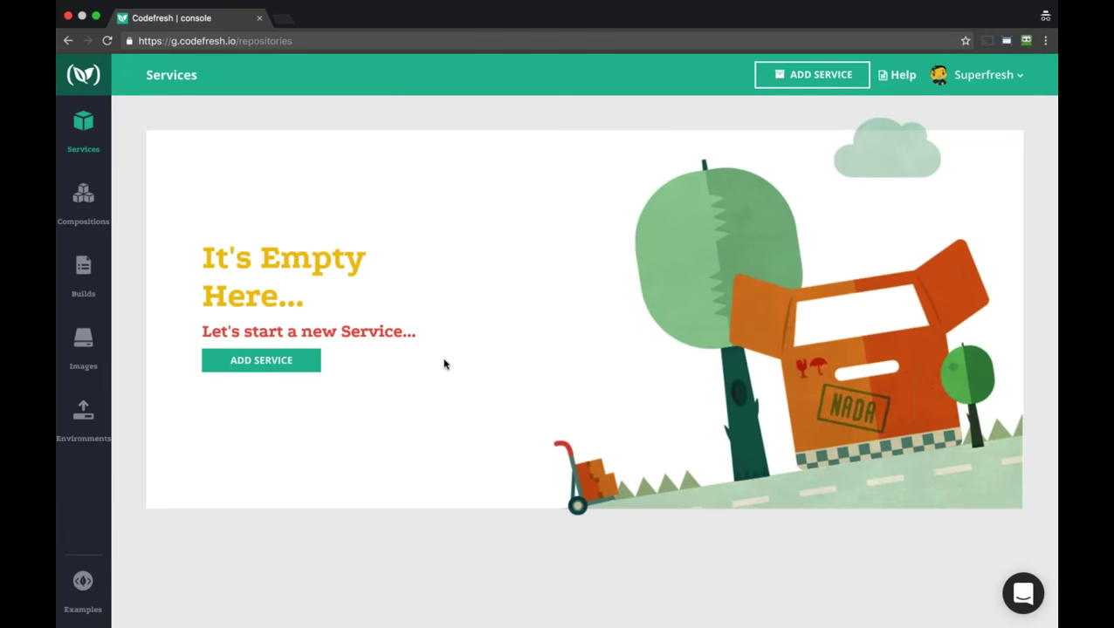
Start a new service, search the repositories for "demo" and pick containers101/demochat with the master branch for the first build.
click(289, 362)
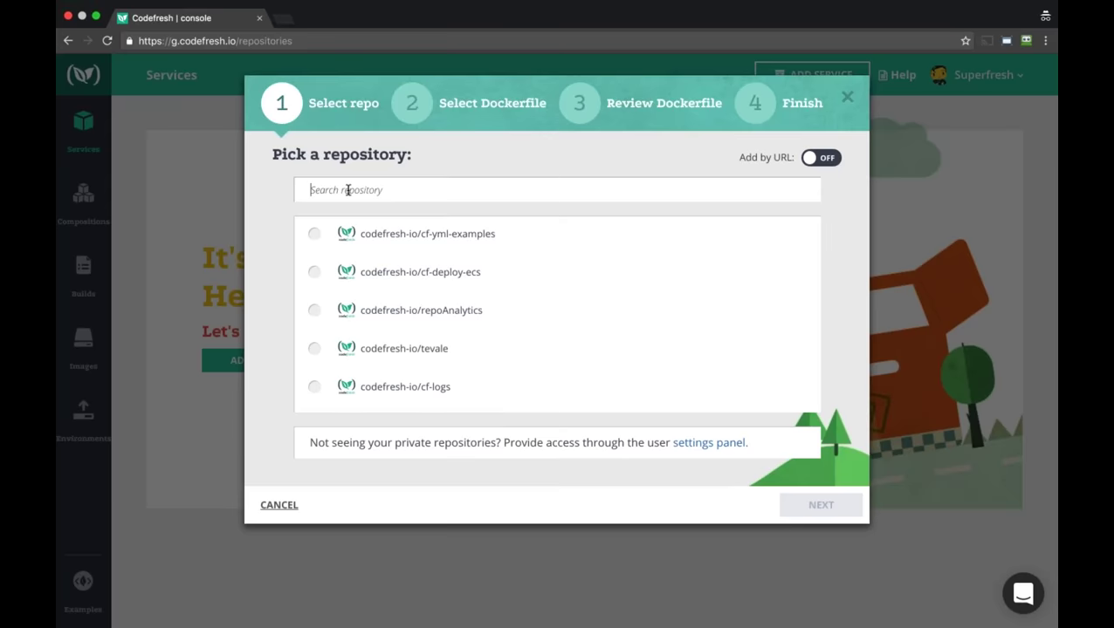
text(demo)
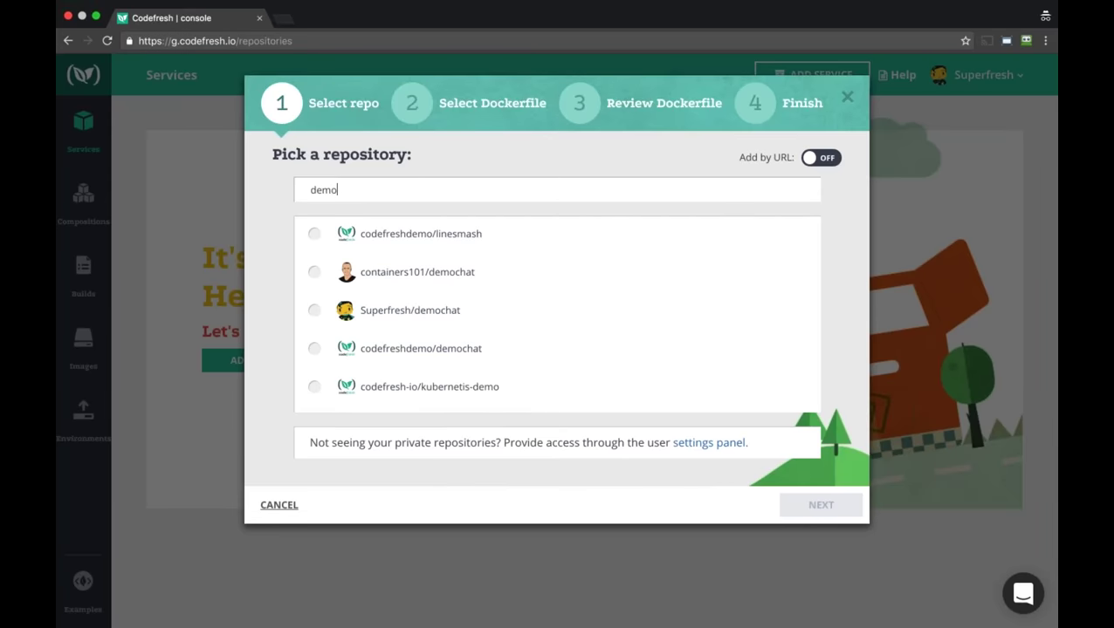
click(380, 271)
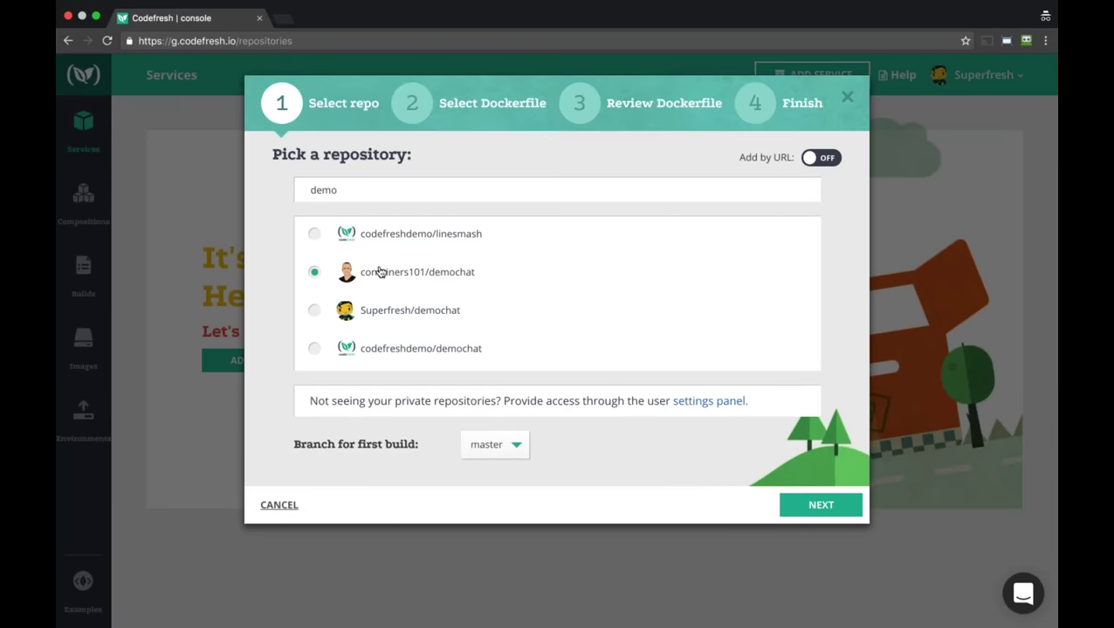
click(819, 505)
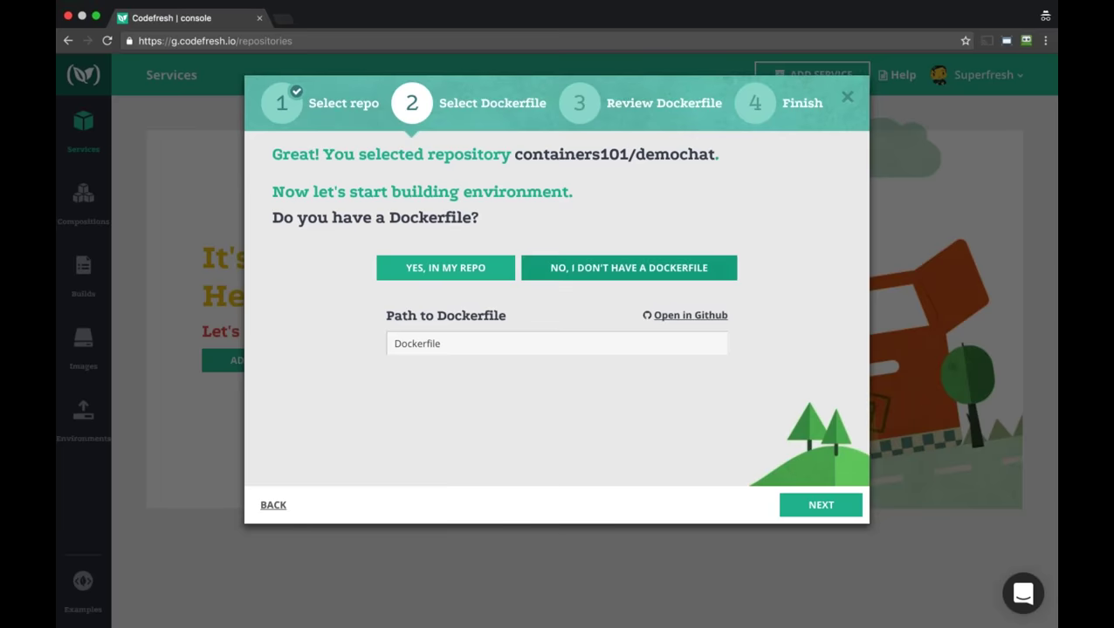
Choose the Dockerfile already in the repository, with the path Dockerfile, and add the service.
click(573, 268)
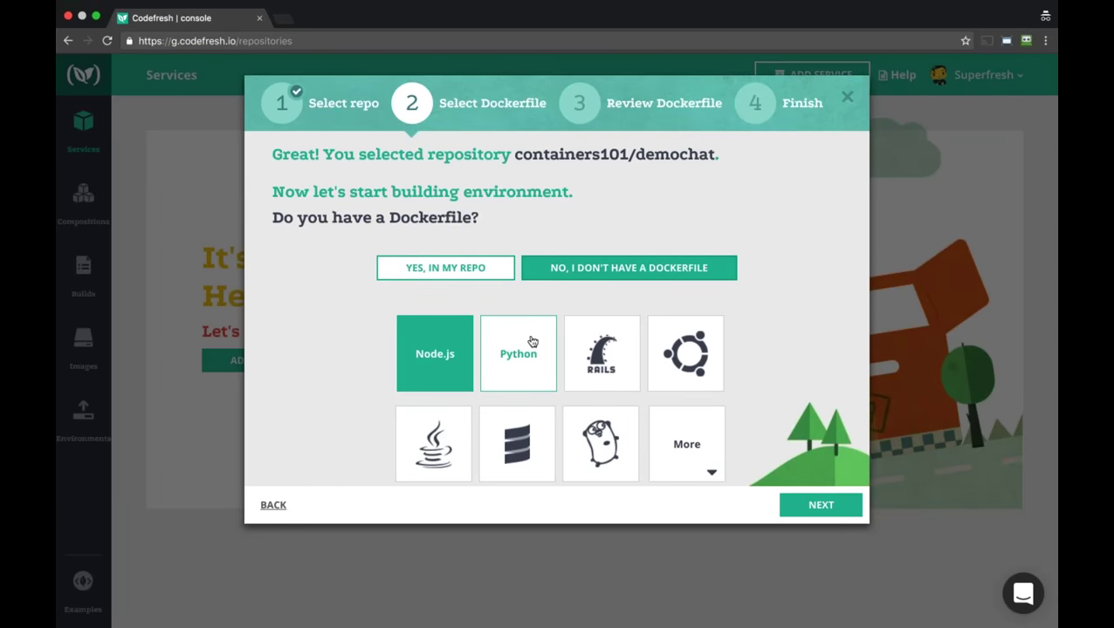
click(483, 268)
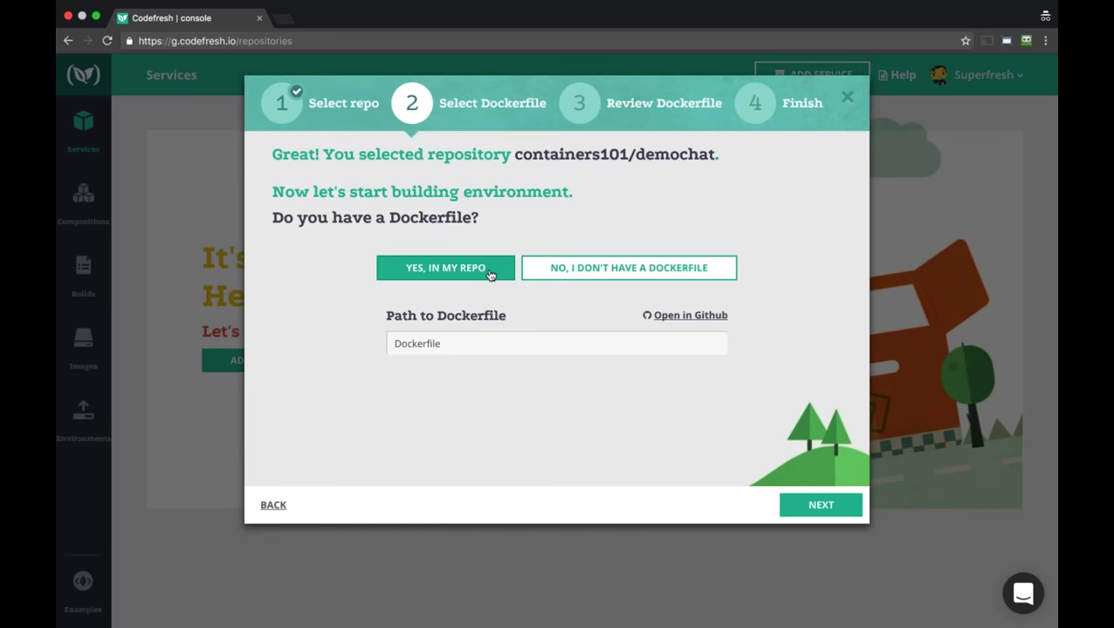
click(791, 505)
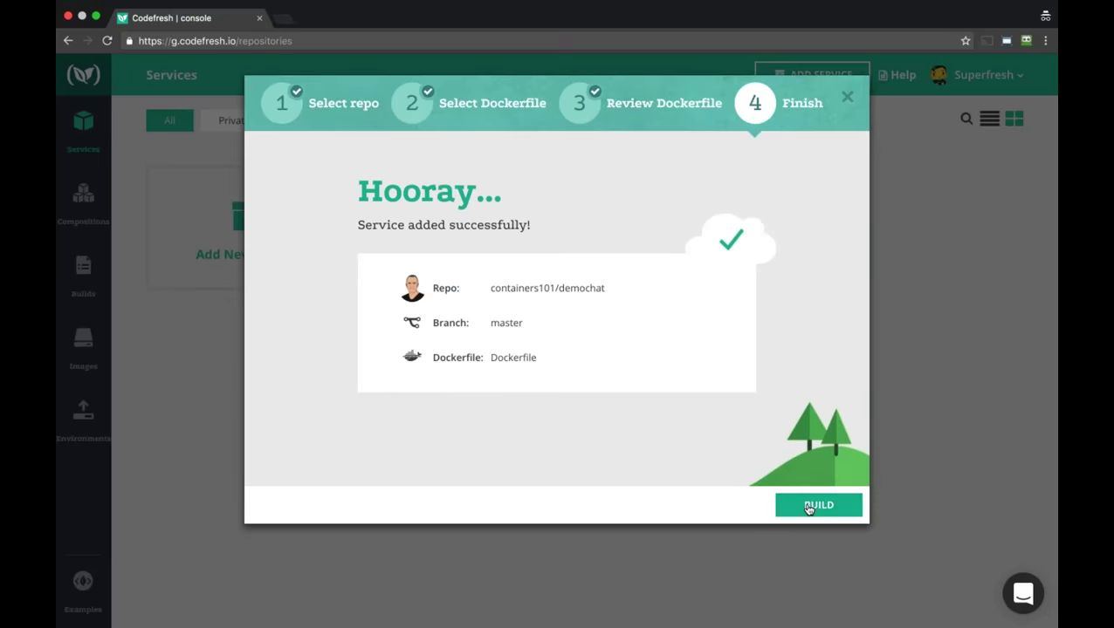
Build the demochat service and open the running build's Building Docker Image log.
click(811, 506)
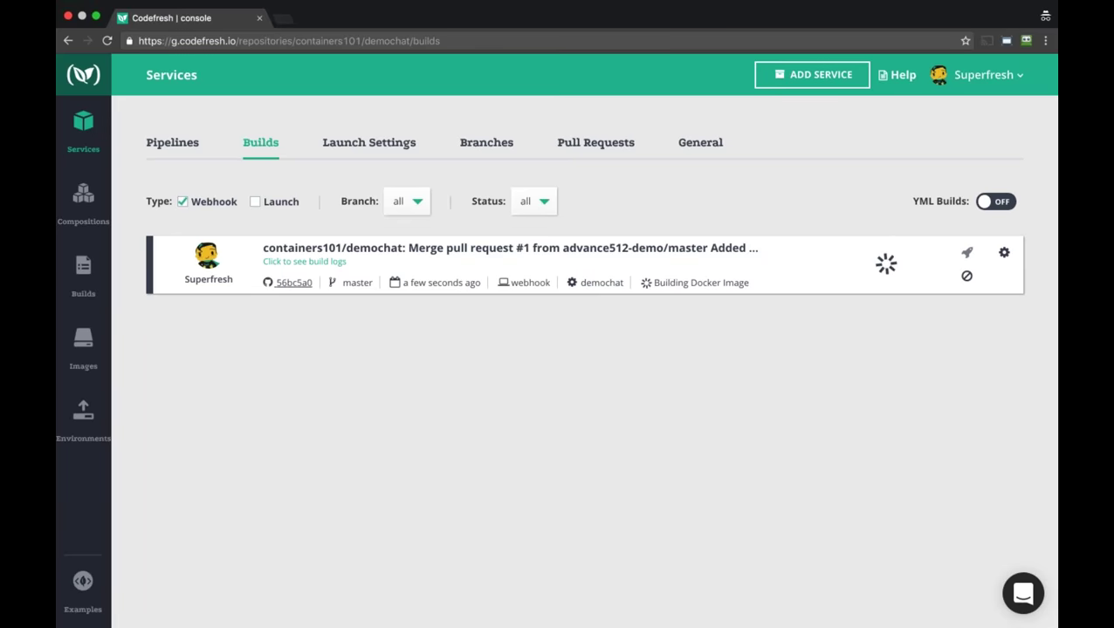
click(511, 248)
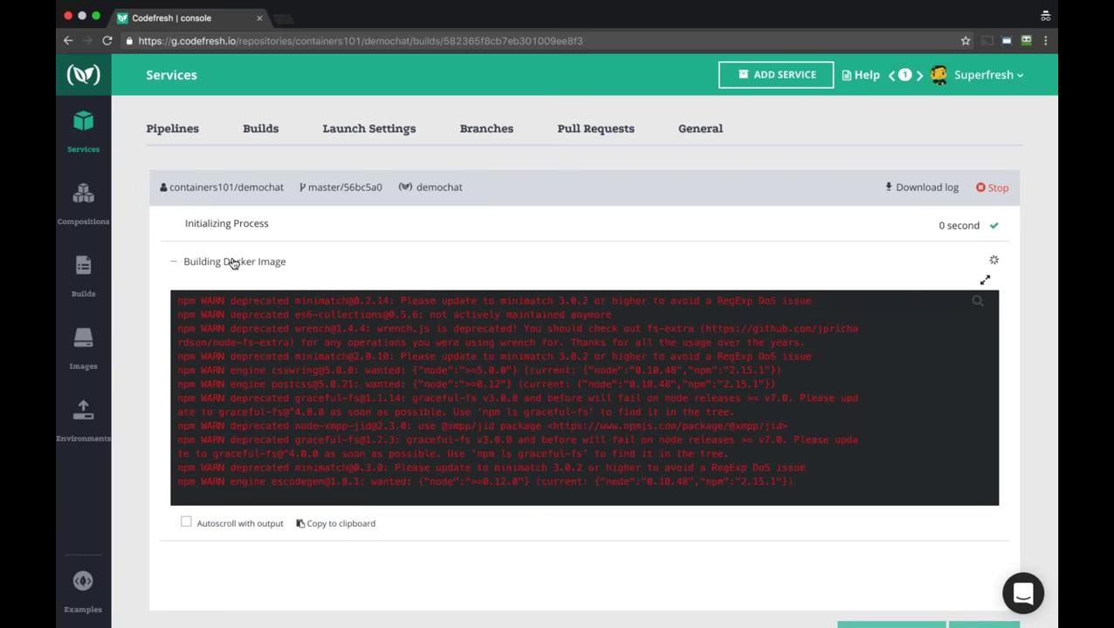
click(234, 264)
Look through the Services, Compositions, Builds, Images and Environments pages in turn.
click(84, 133)
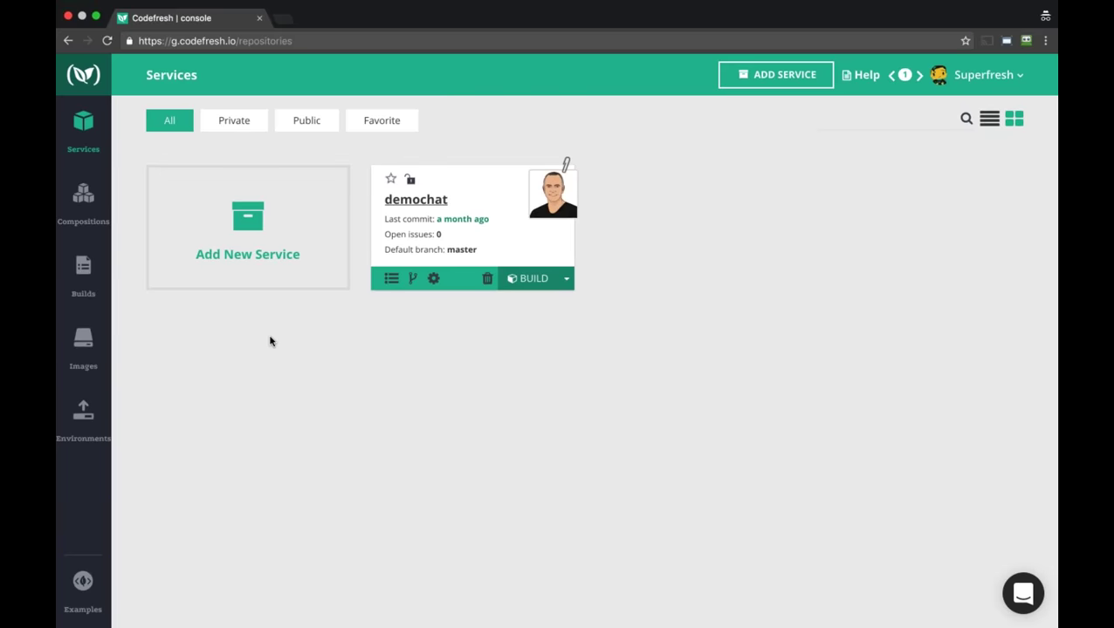
click(84, 199)
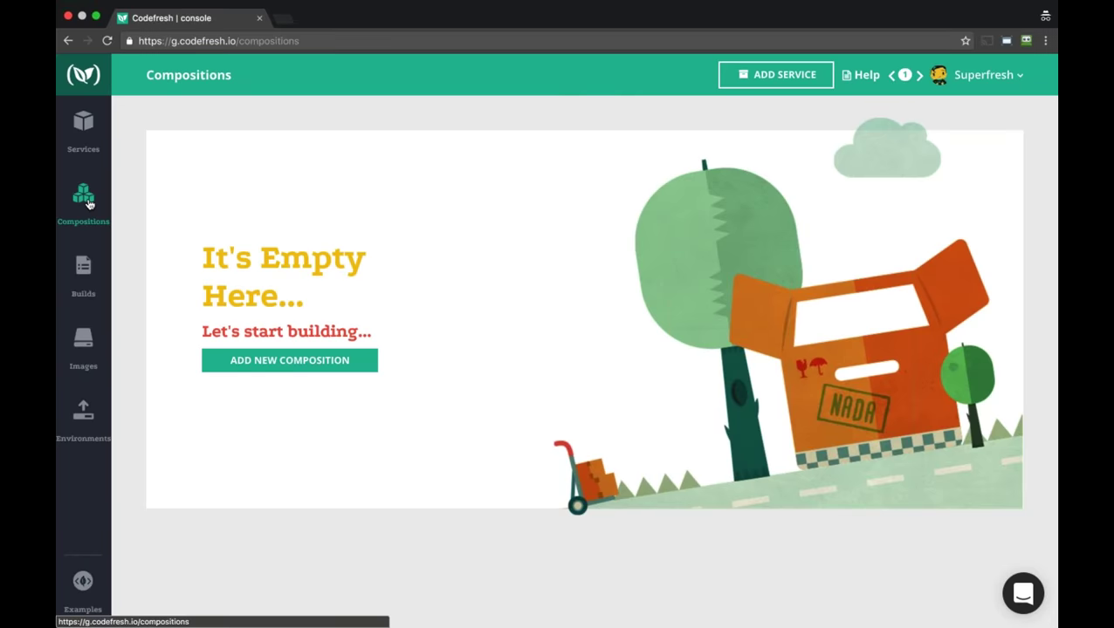
click(79, 274)
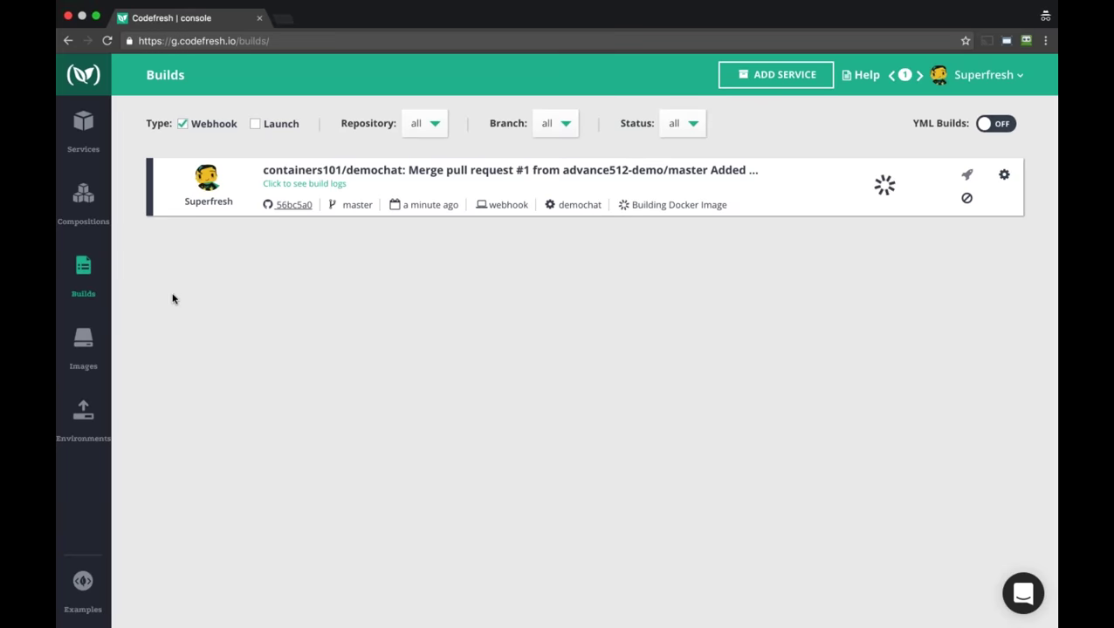
click(84, 341)
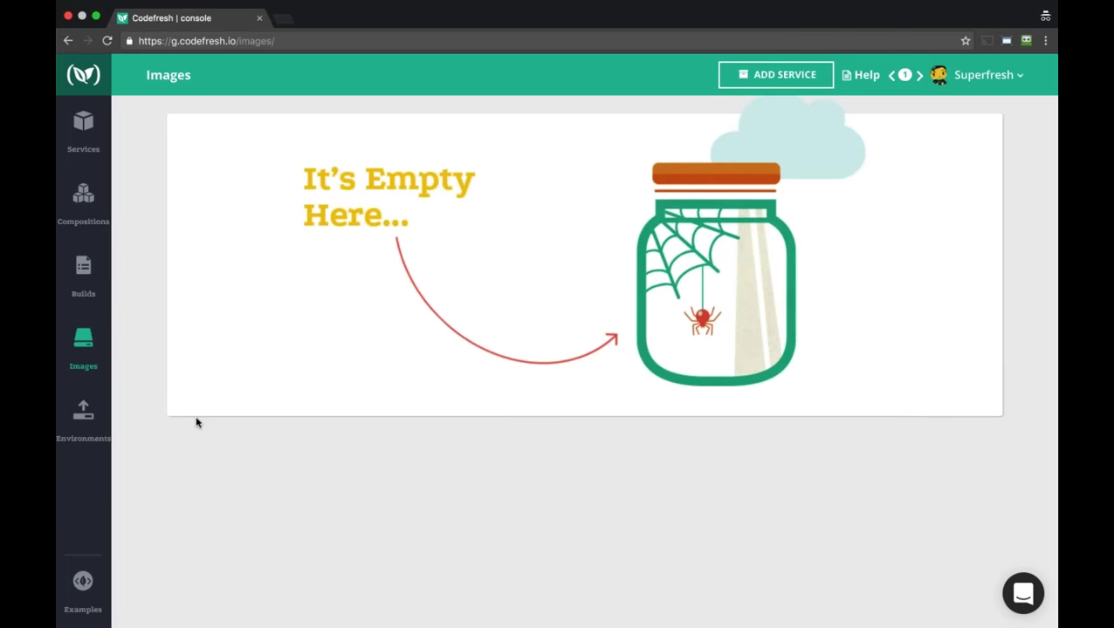
click(88, 417)
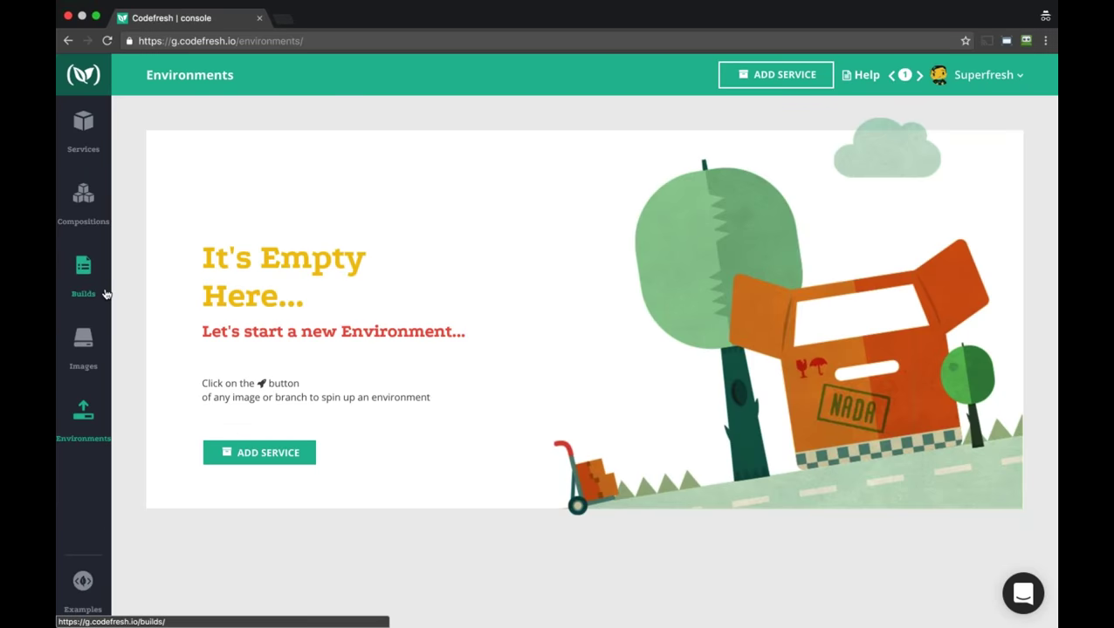
Check the demochat build's status, then examine its image's summary, Dockerfile, build log and launch options.
click(85, 270)
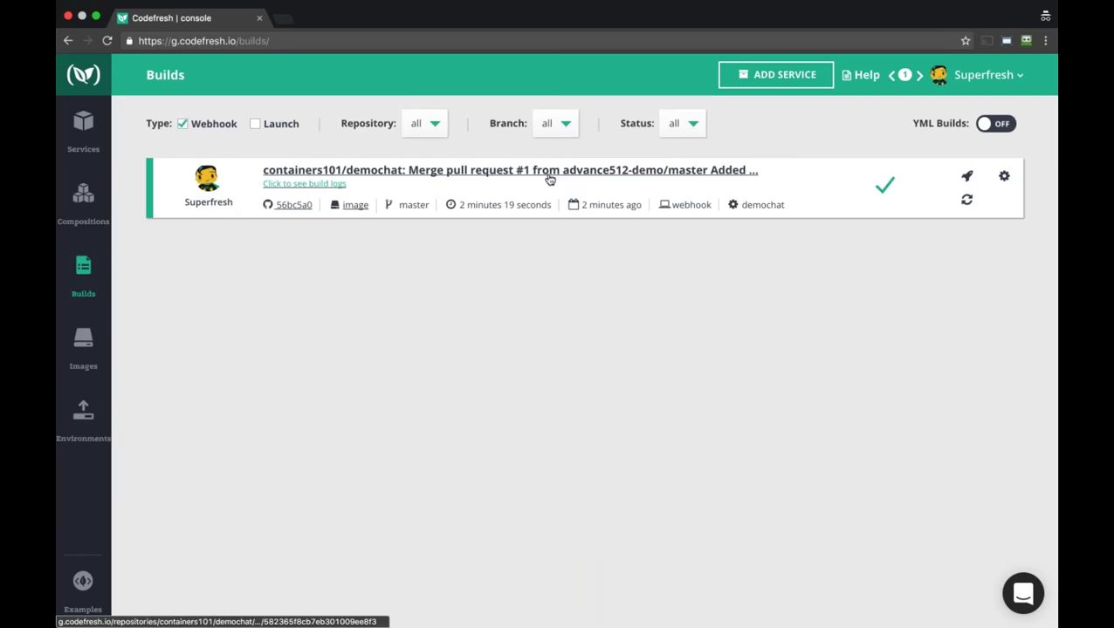
click(84, 340)
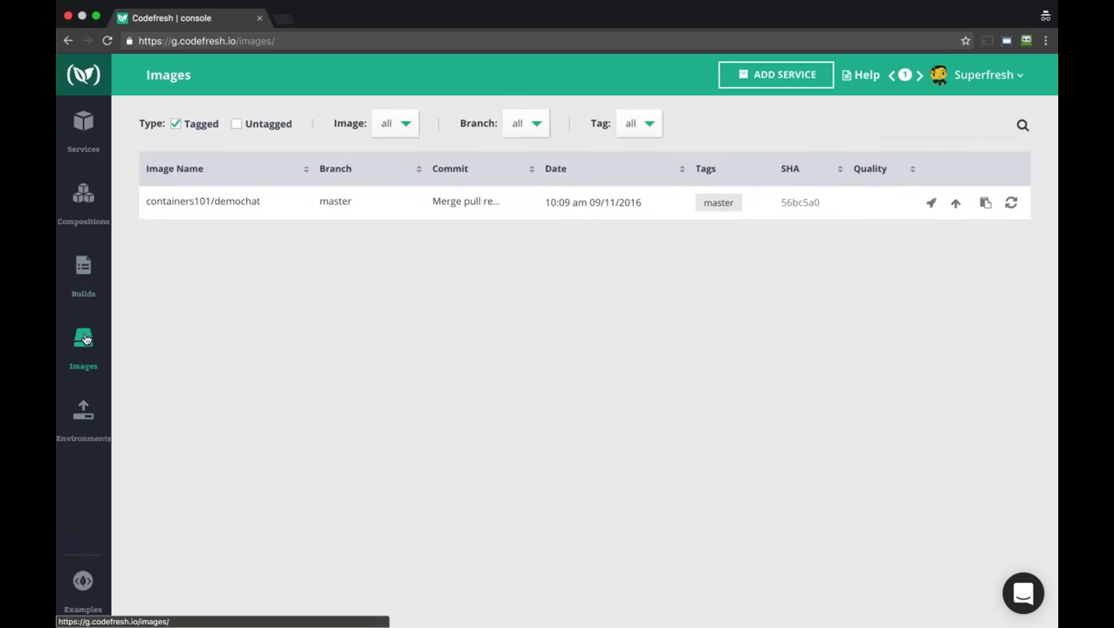
click(392, 211)
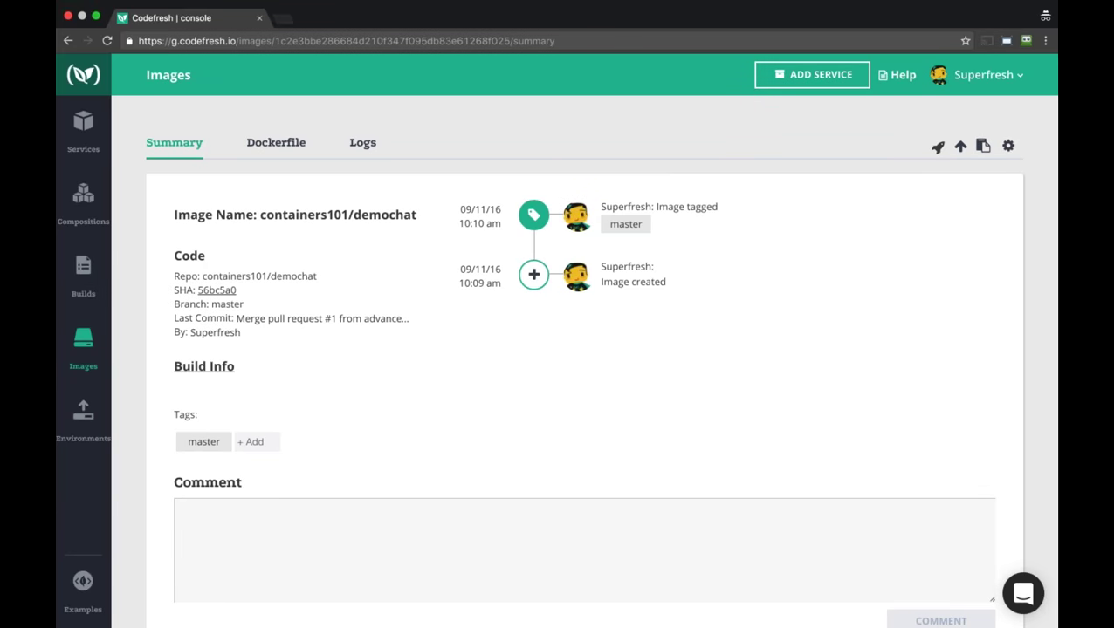
click(274, 142)
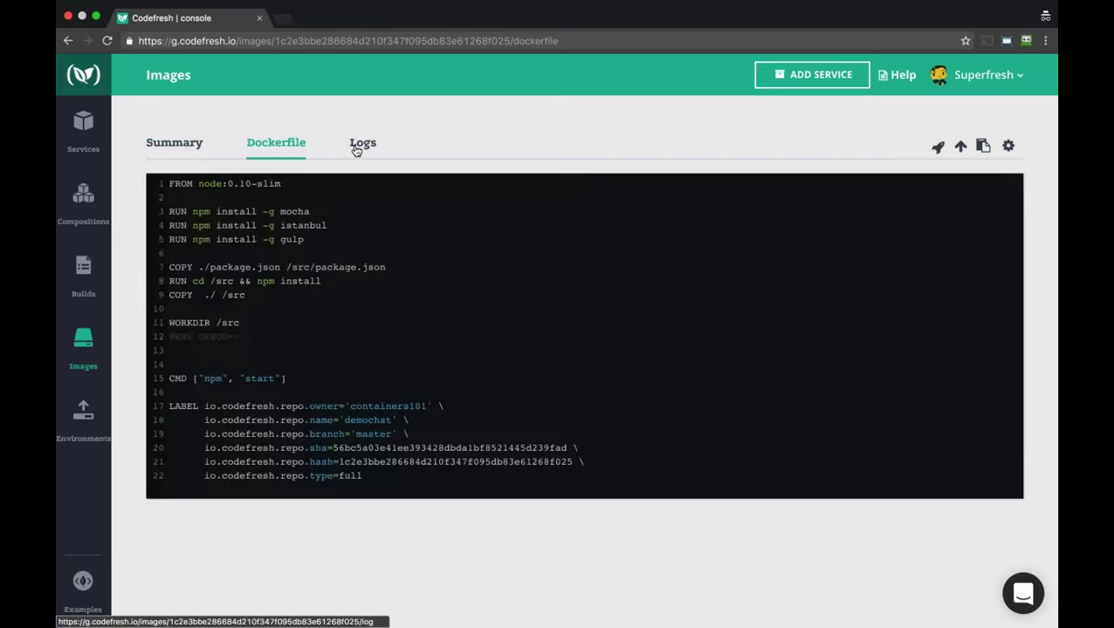
click(358, 146)
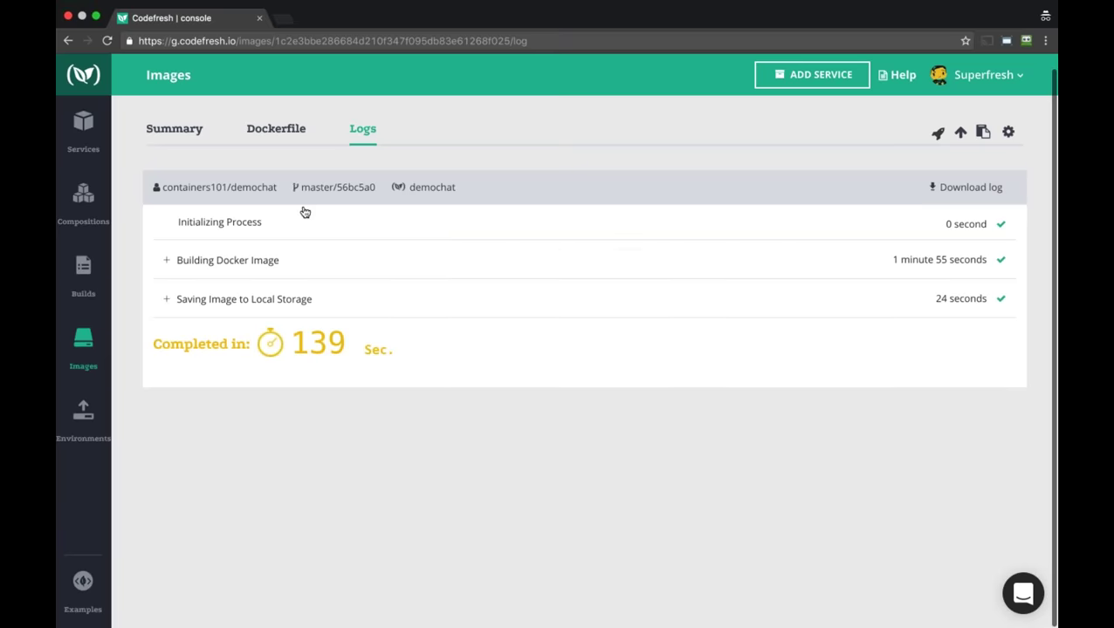
click(83, 346)
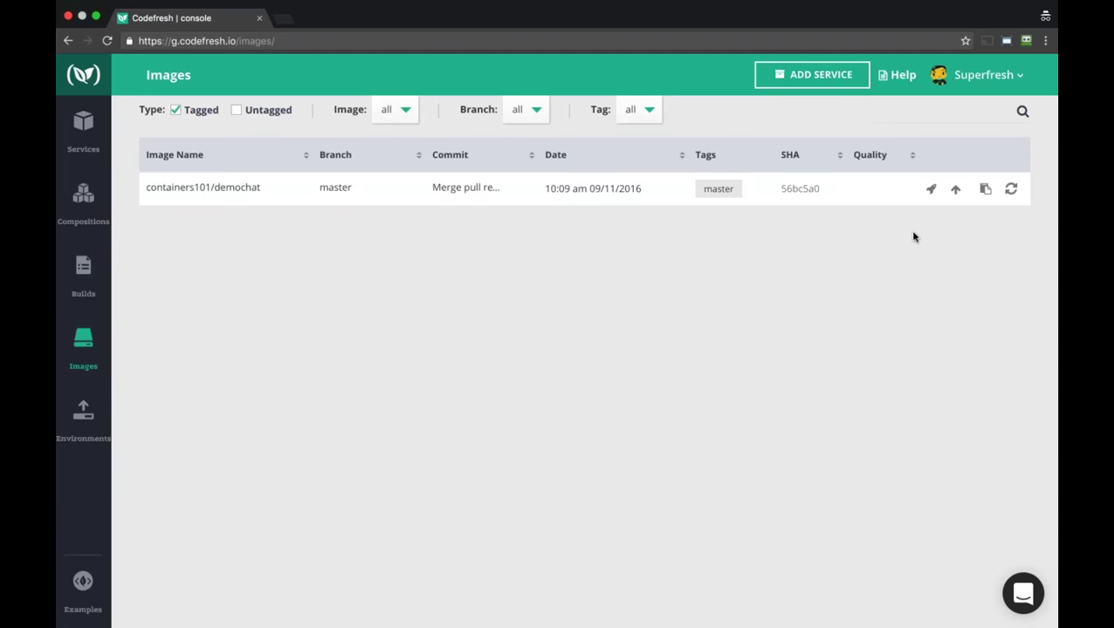
click(932, 190)
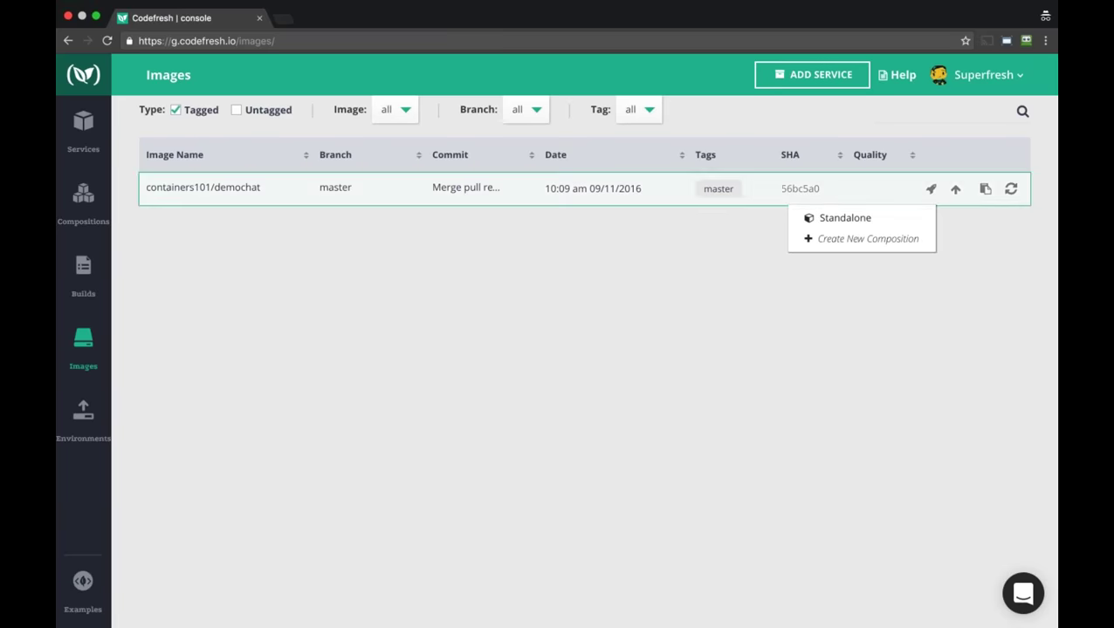
Create a new composition named letschat.
click(81, 201)
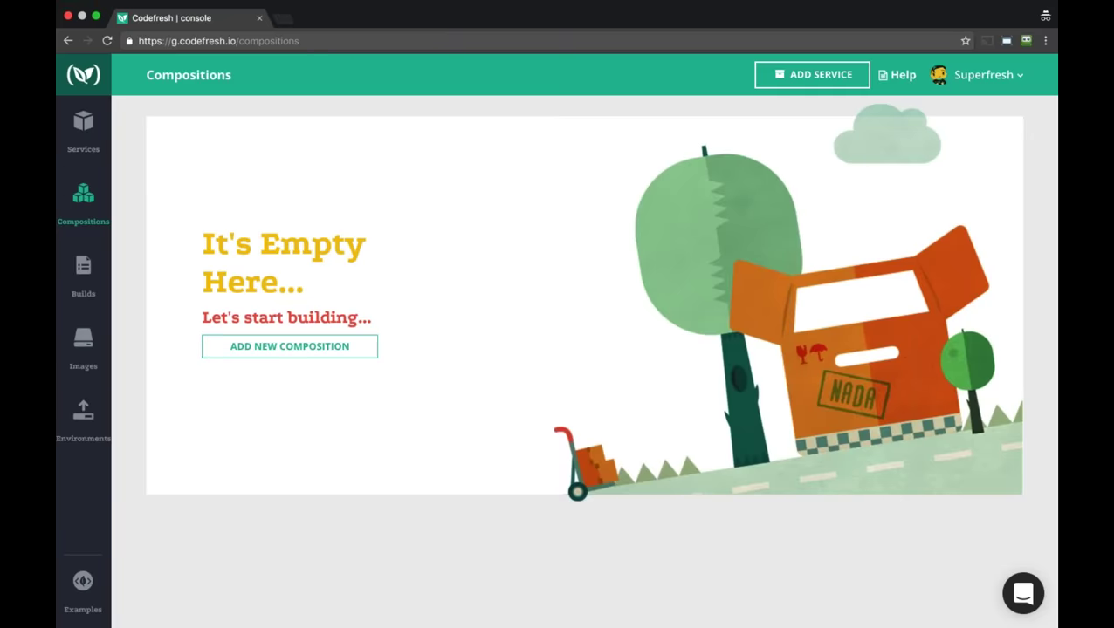
click(297, 353)
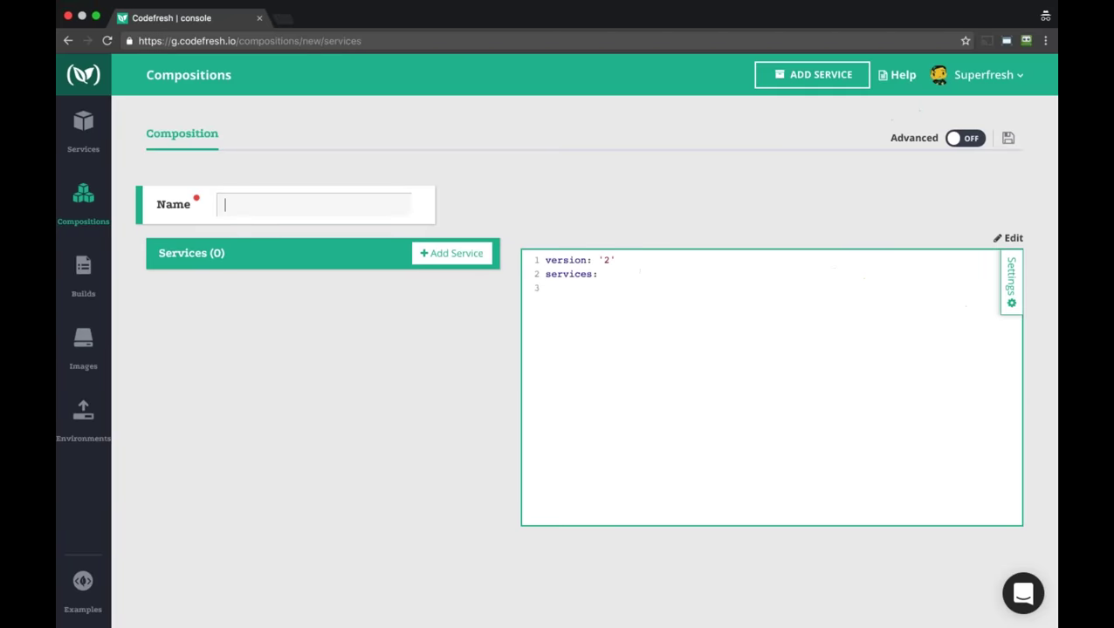
text(letschat)
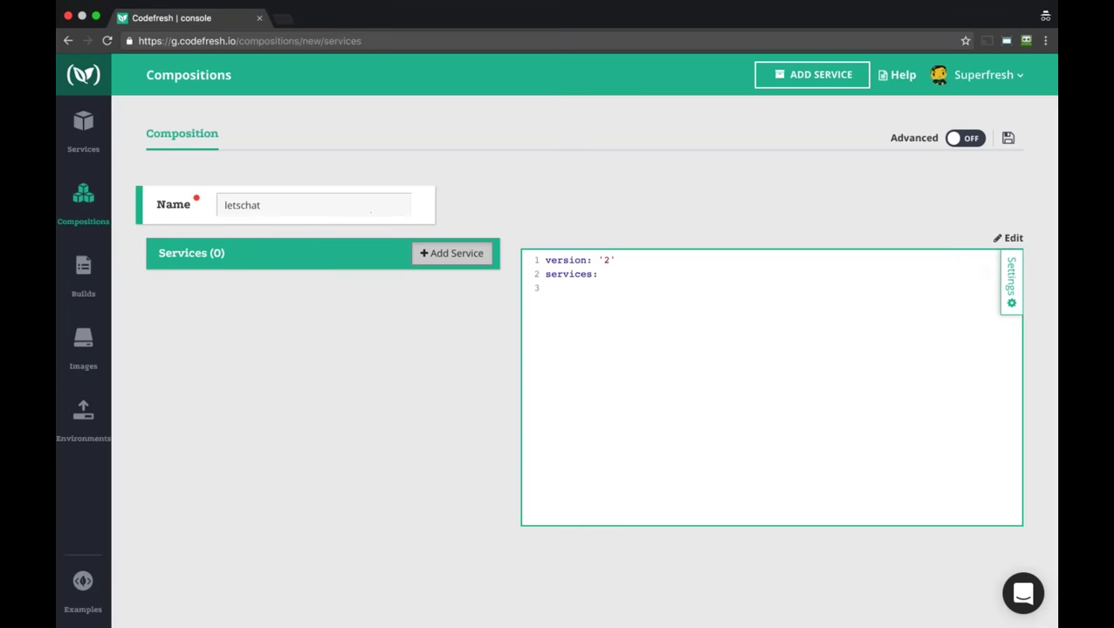
Add the pre-configured containers101/demochat service to the composition under the name demochat.
click(451, 254)
click(581, 166)
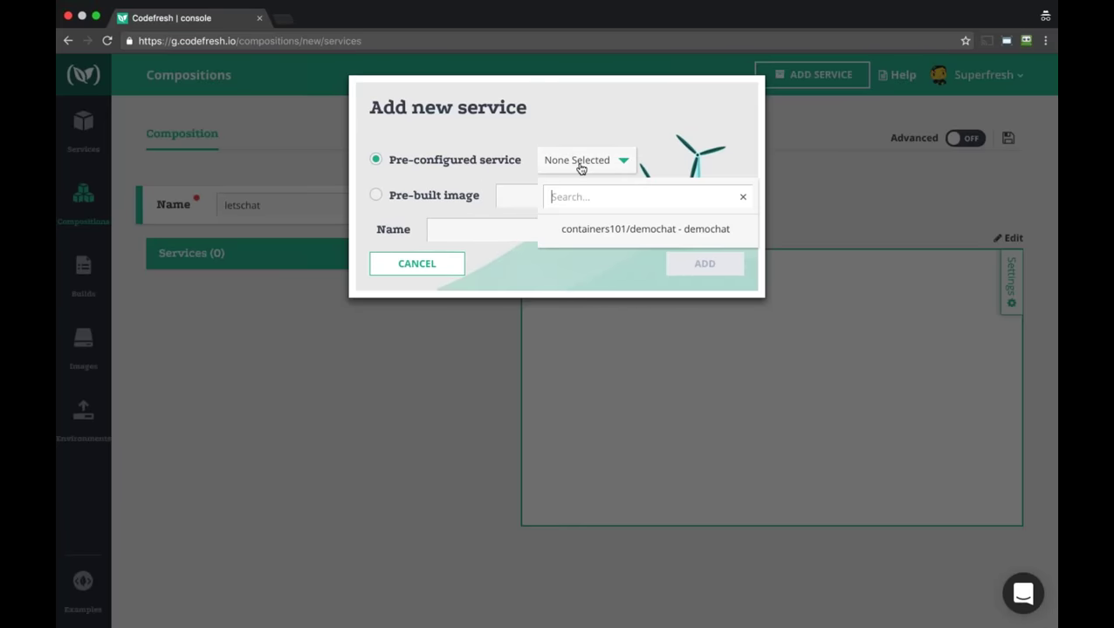
click(584, 232)
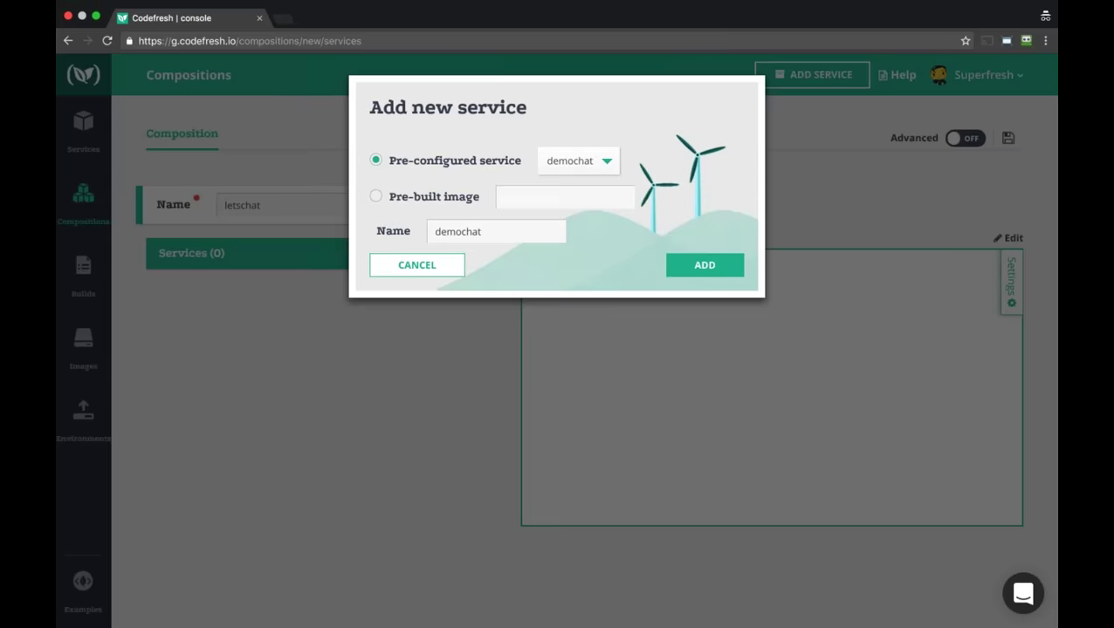
click(680, 267)
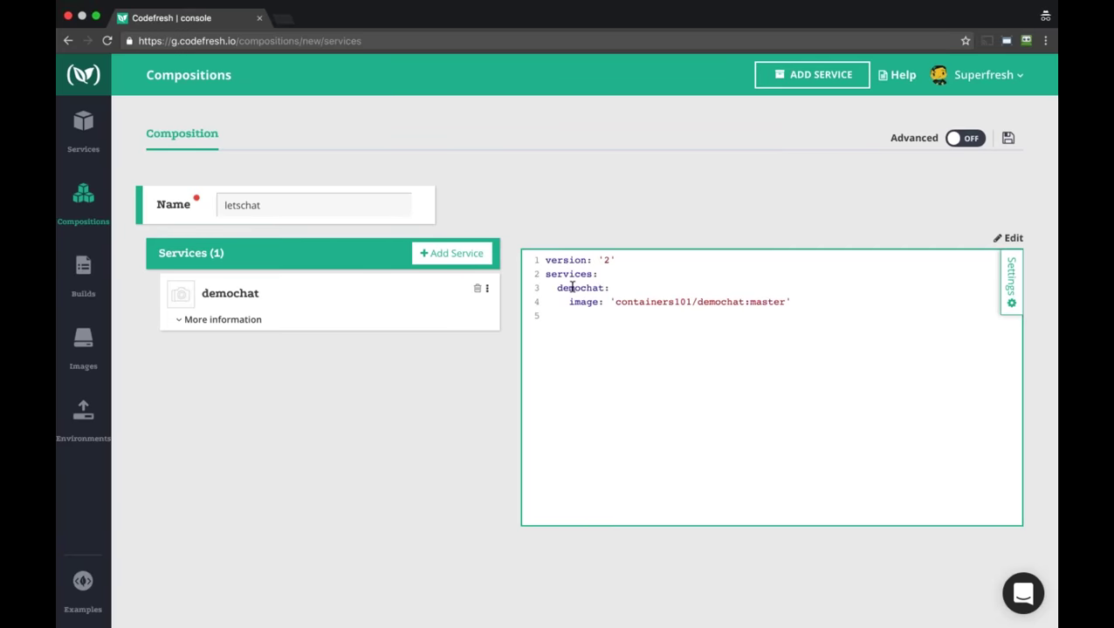
Add port 5000 to the demochat service in the composition.
click(487, 288)
click(511, 309)
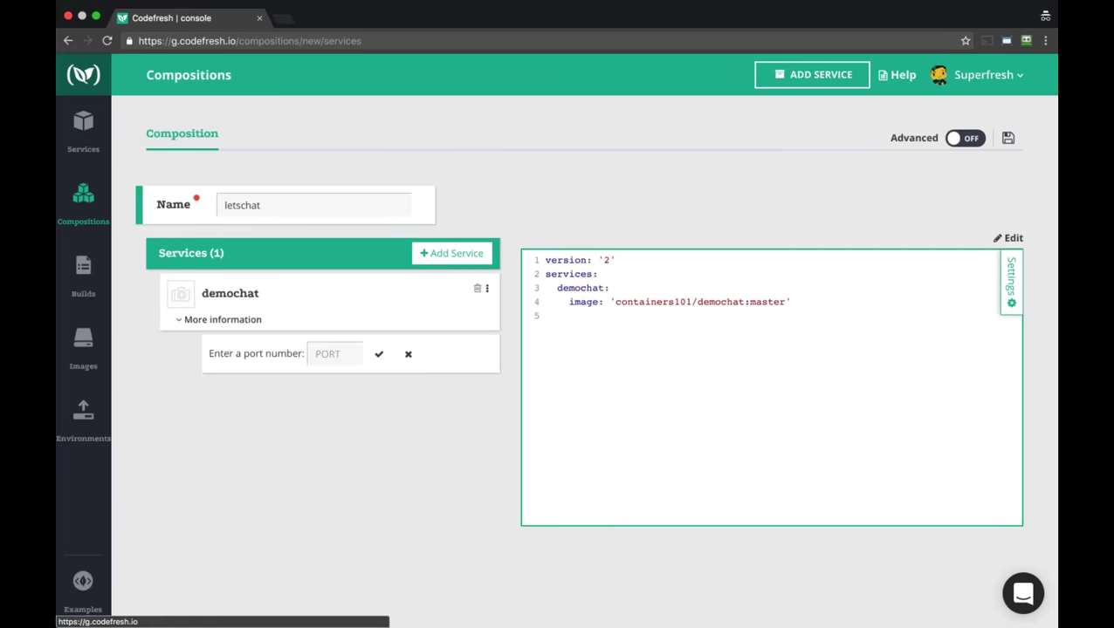
click(325, 352)
text(5000)
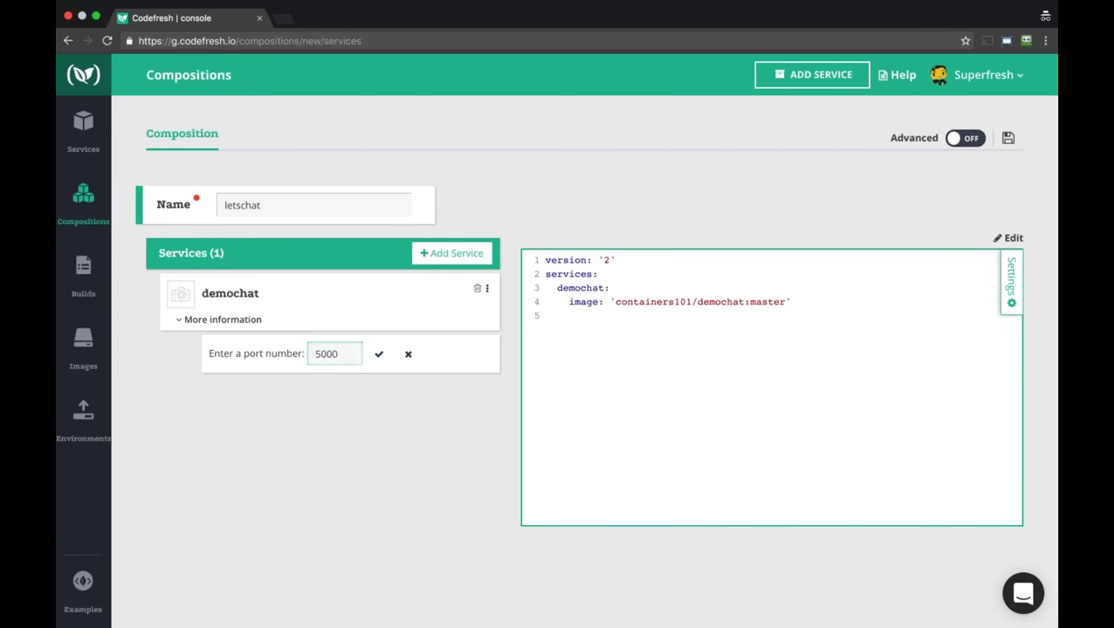
click(378, 353)
Add a second service from the pre-built image mongo, named mongo, and save the composition.
click(452, 254)
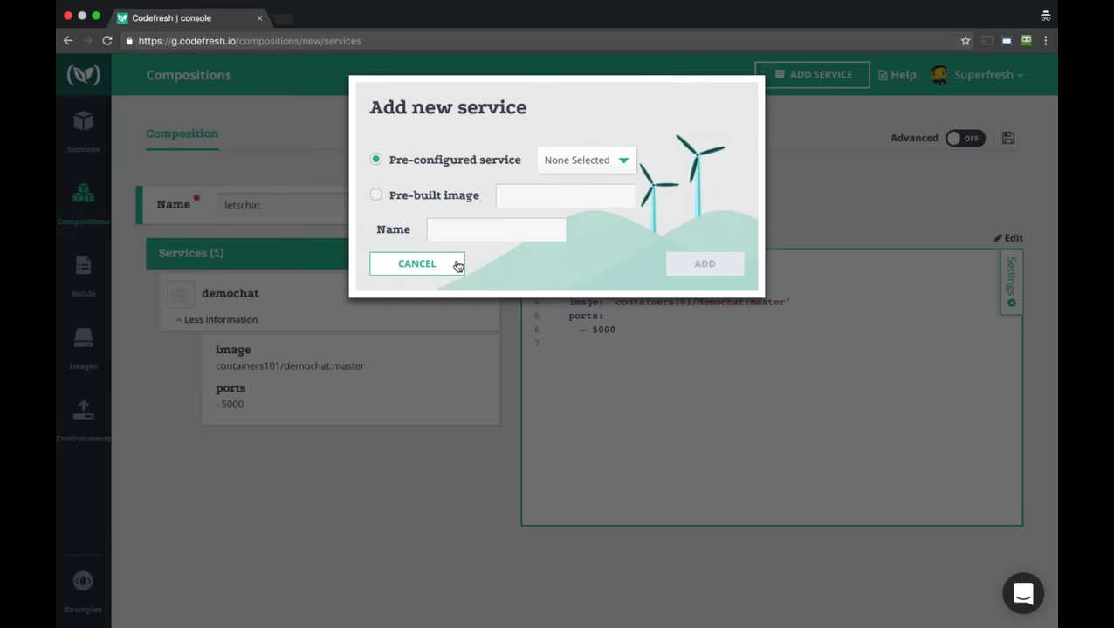
click(454, 200)
click(520, 198)
text(mongo)
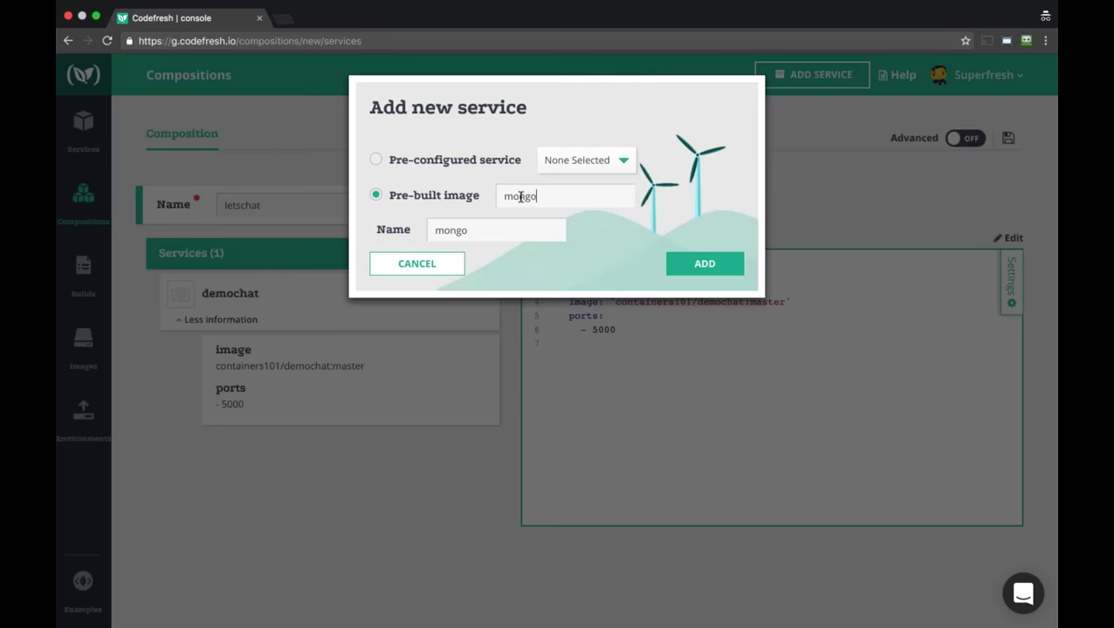
click(704, 264)
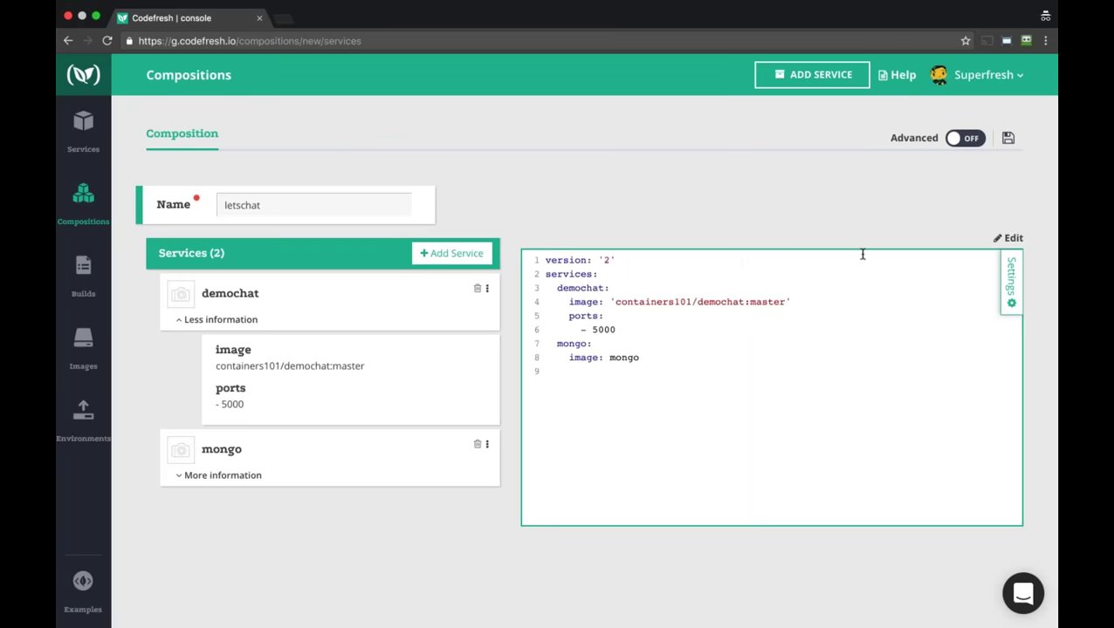
click(1011, 138)
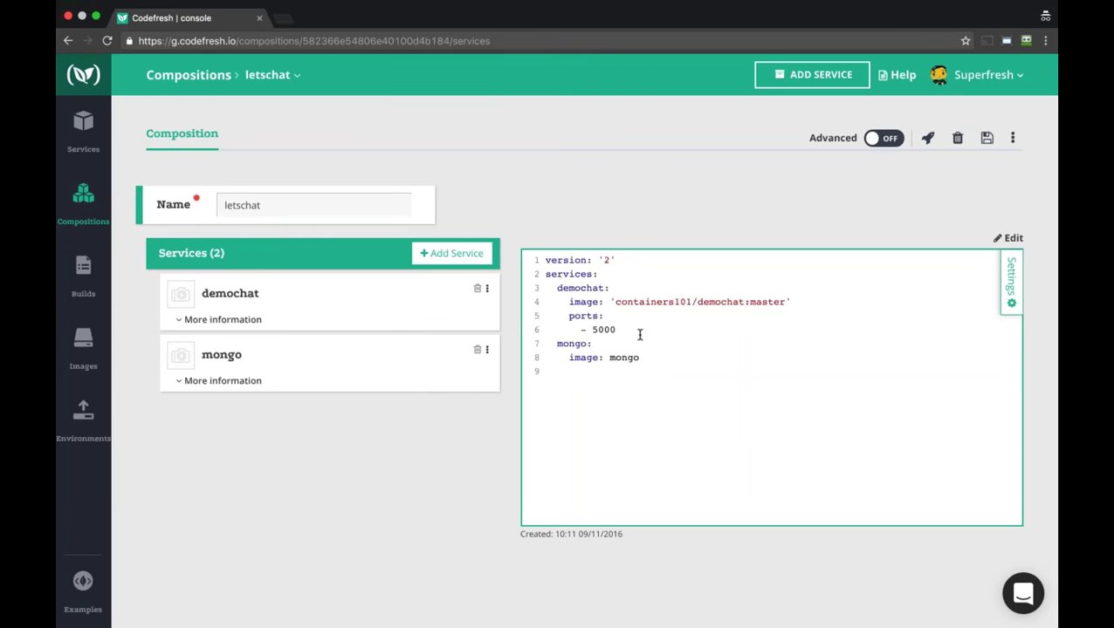
Open the composition's YAML for editing and finish editing without making changes.
click(712, 300)
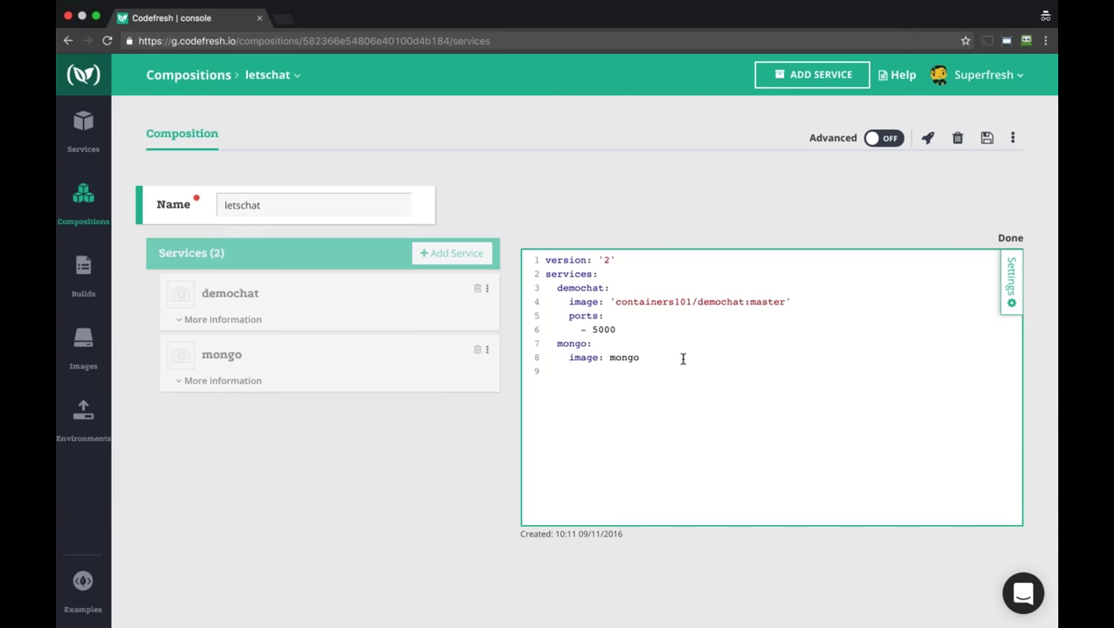
click(1009, 244)
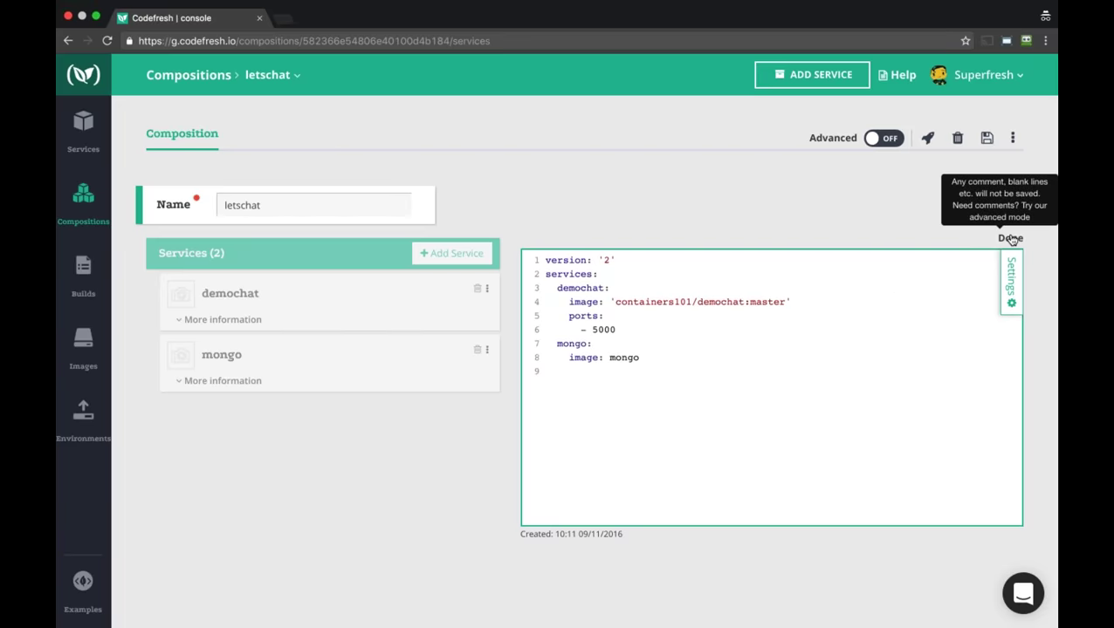
Save the letschat composition and launch the containers101/demochat master image with that composition.
click(987, 138)
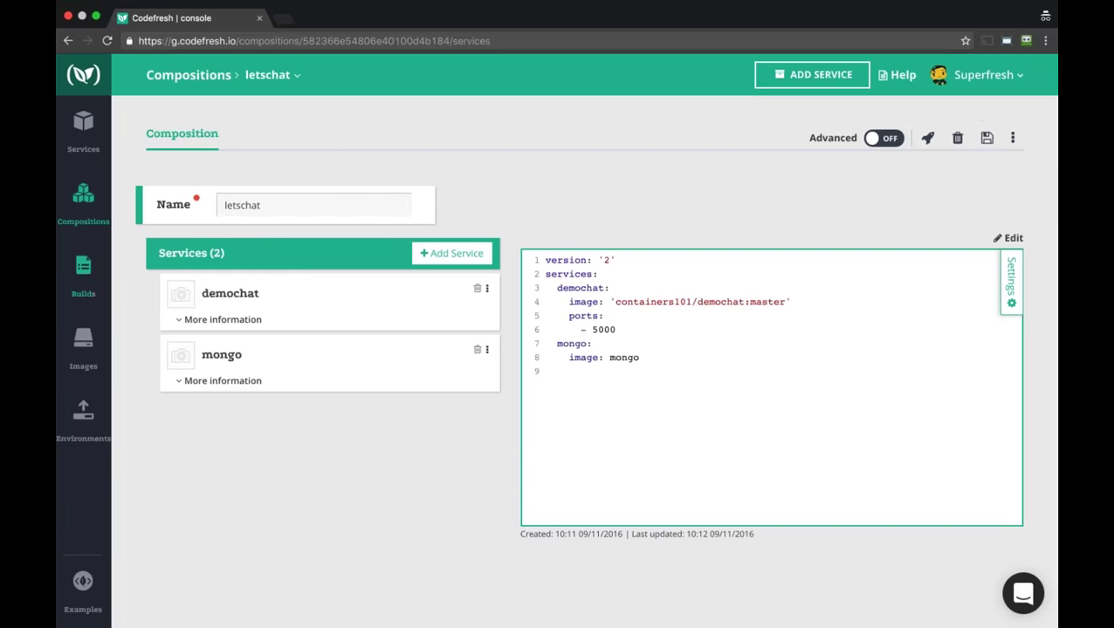
click(83, 341)
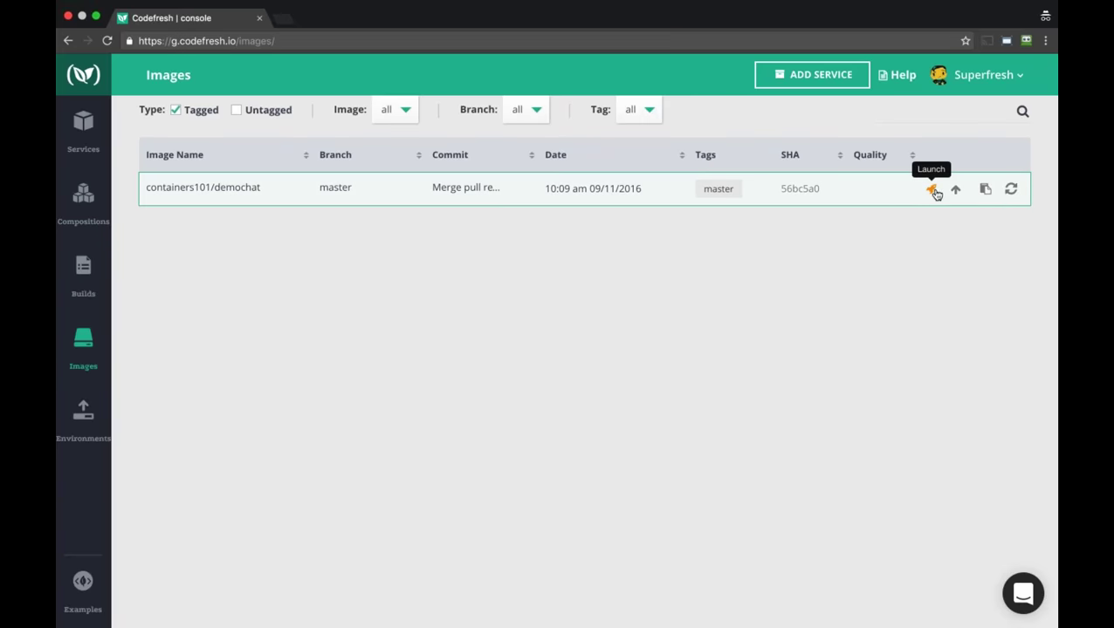
click(932, 190)
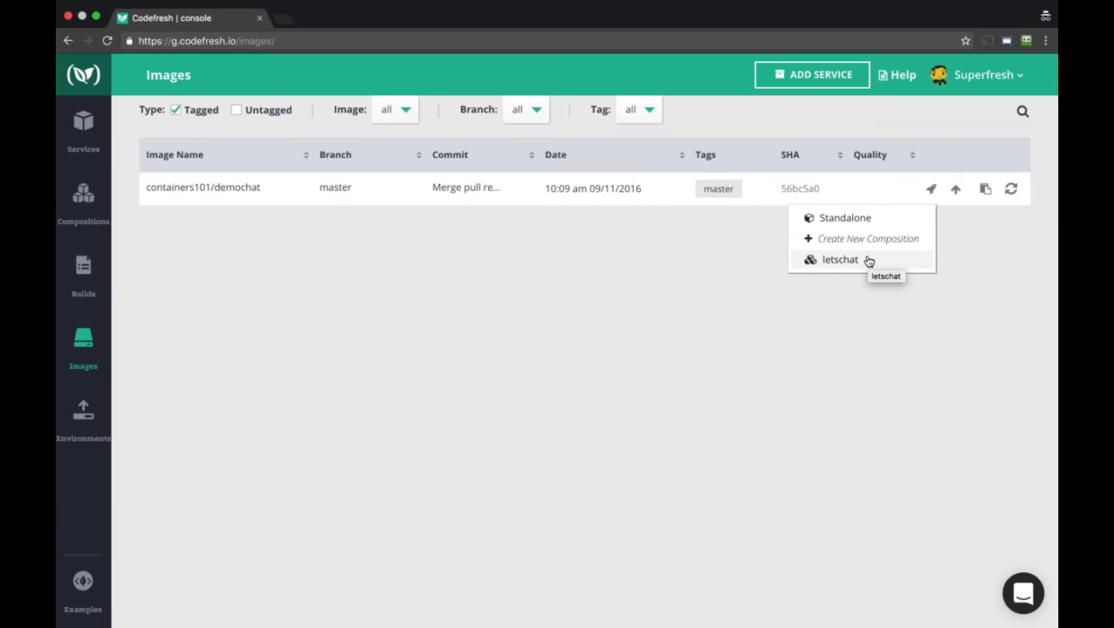
click(840, 260)
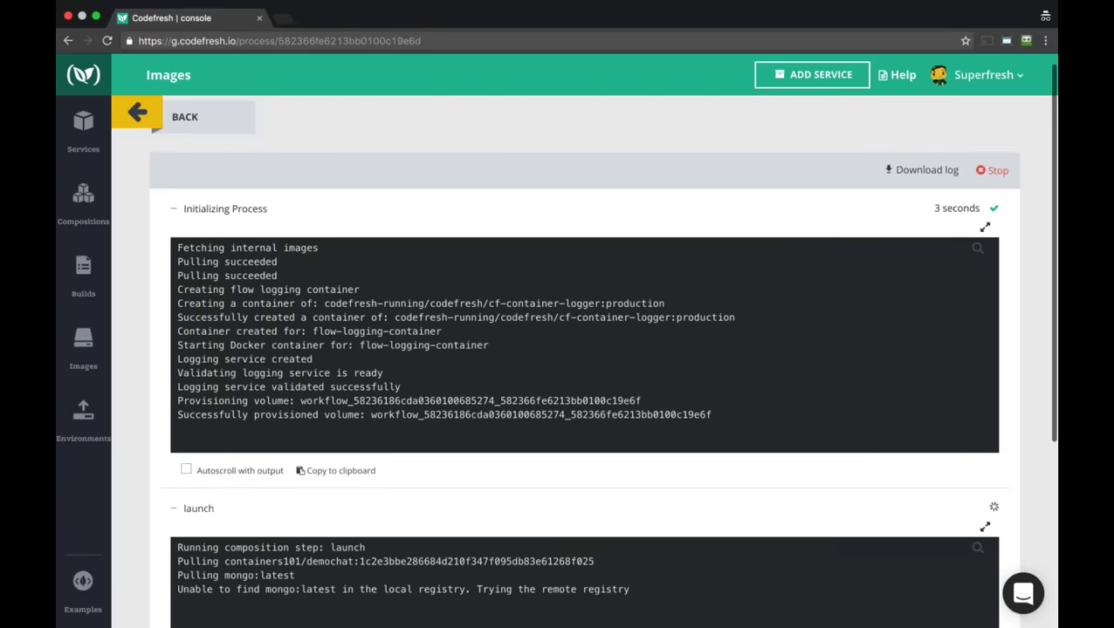
Follow the launch log until it completes and open the launched application's URL.
scroll(576, 349, down, 3)
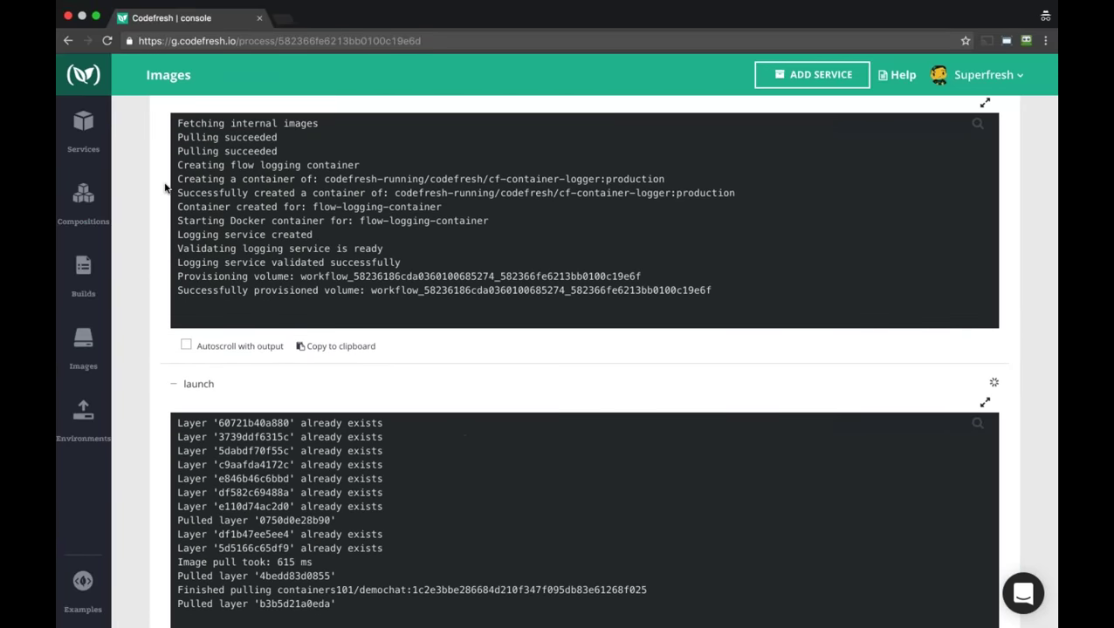
scroll(166, 188, up, 3)
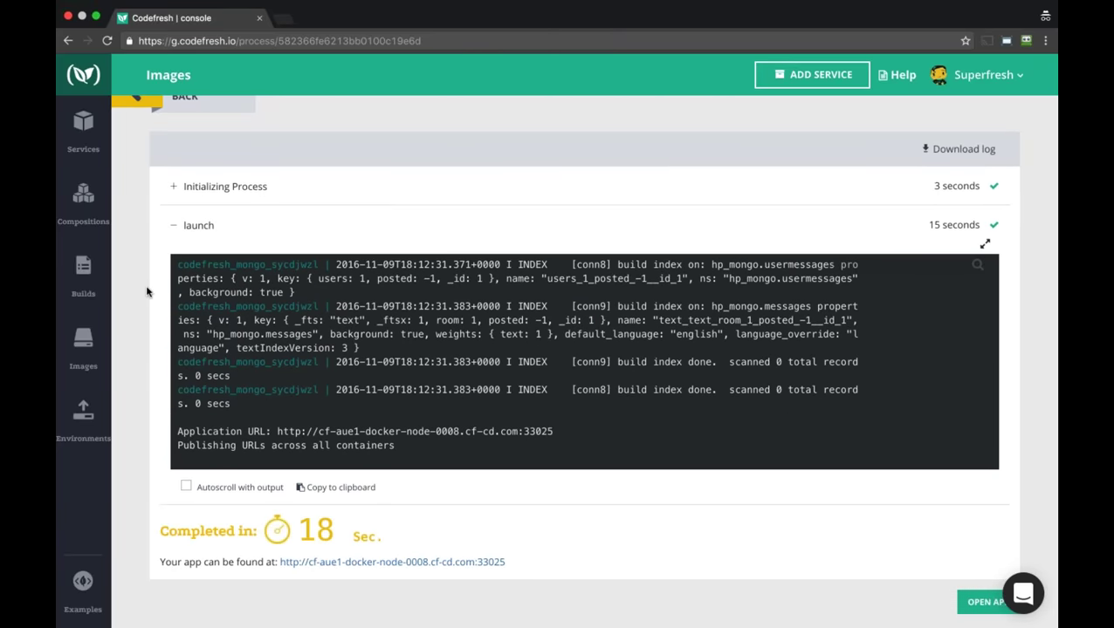
click(343, 563)
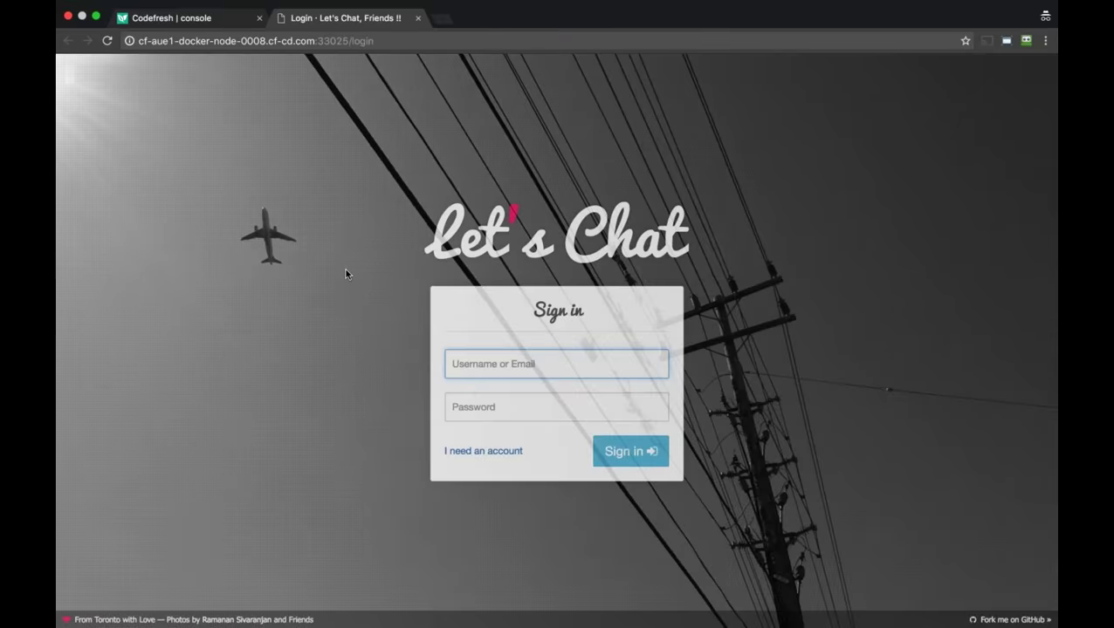
Return to the Codefresh console and show the demochat and mongo container logs in the letschat environment.
click(187, 18)
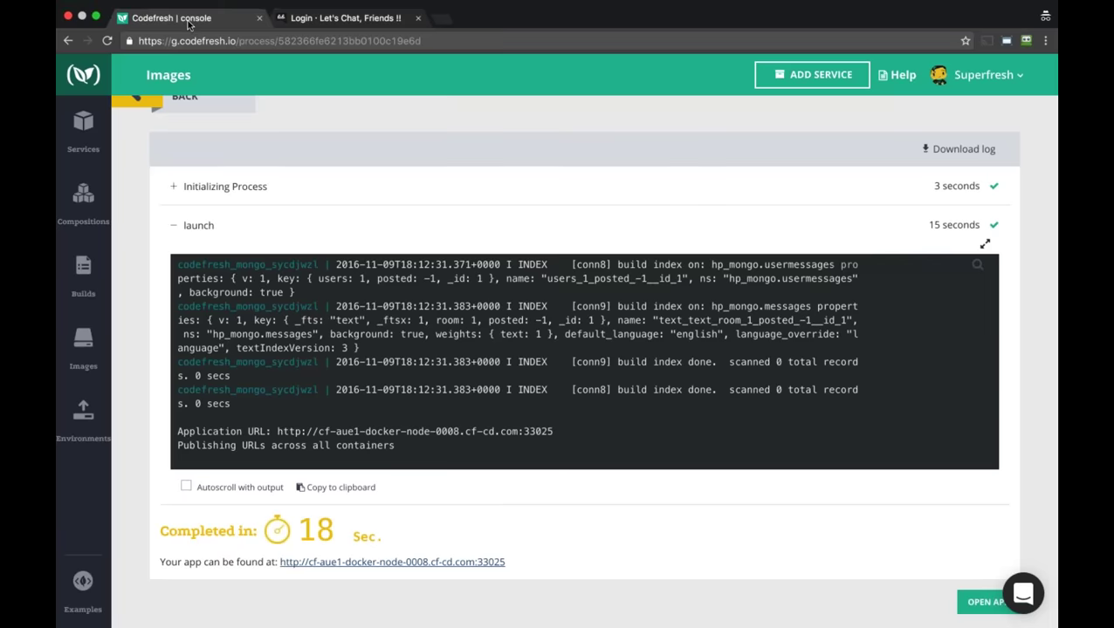
click(84, 411)
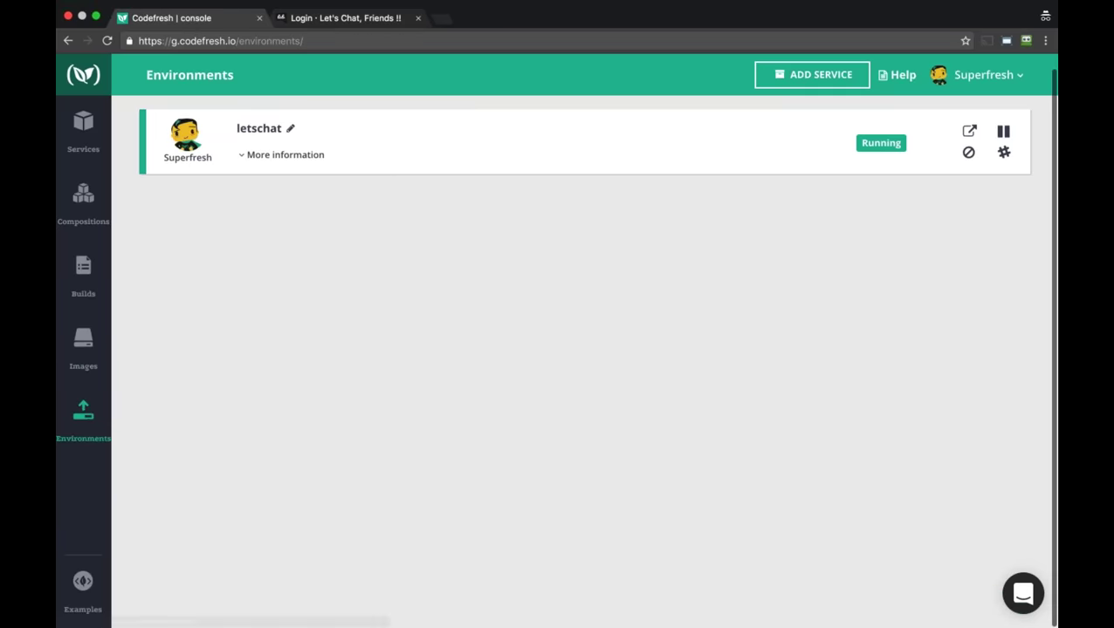
click(298, 170)
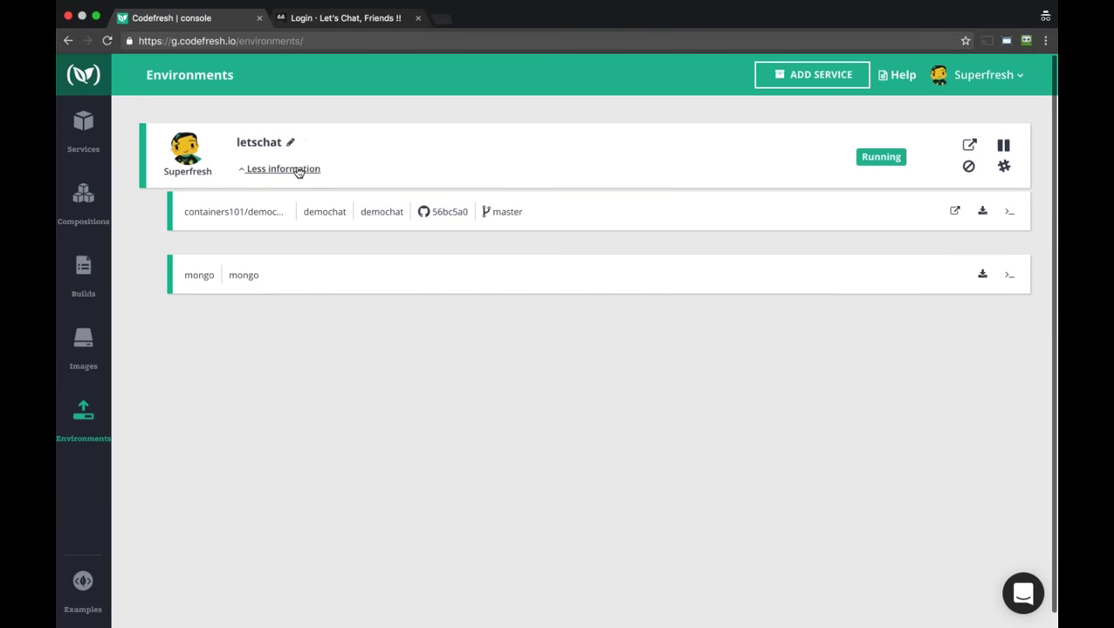
click(1008, 213)
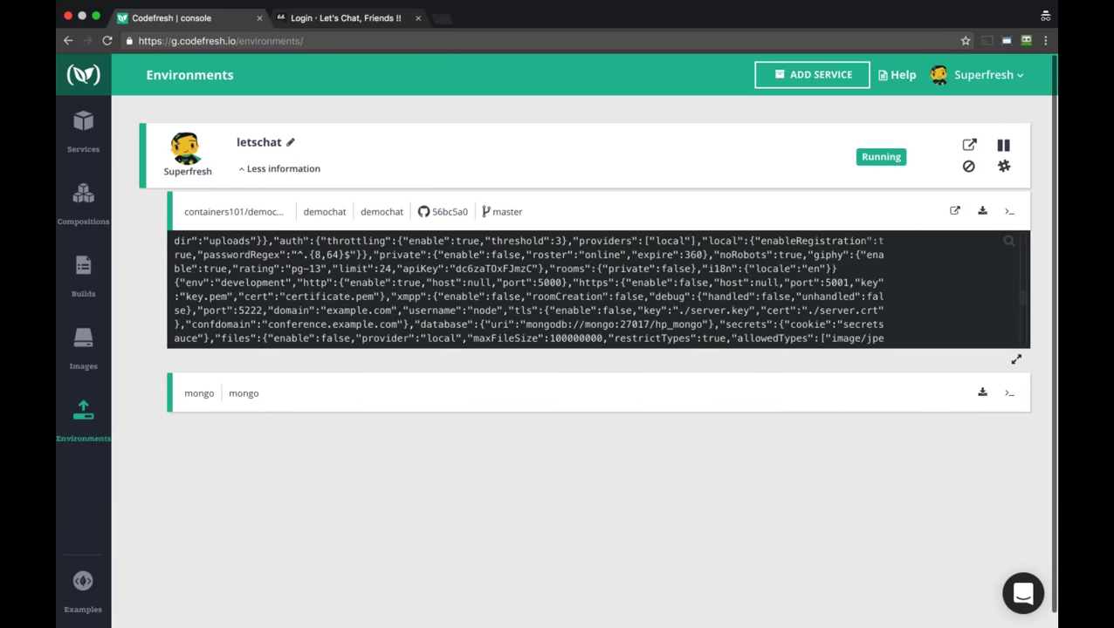
click(1009, 393)
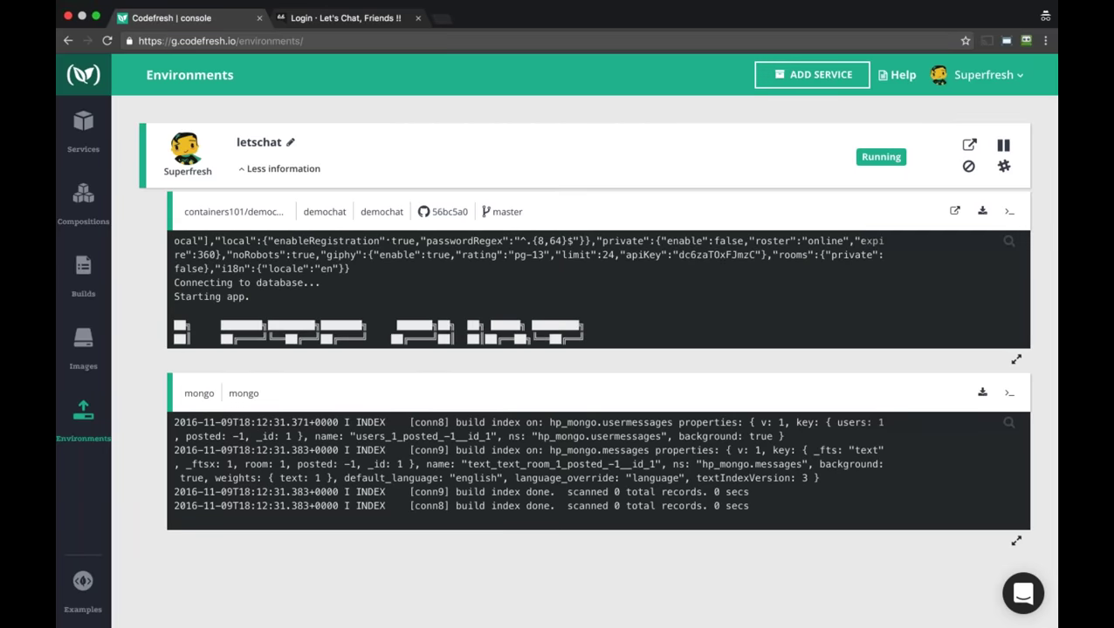
Open the demochat service's pipeline and expand its Build and Unit Test settings.
click(84, 126)
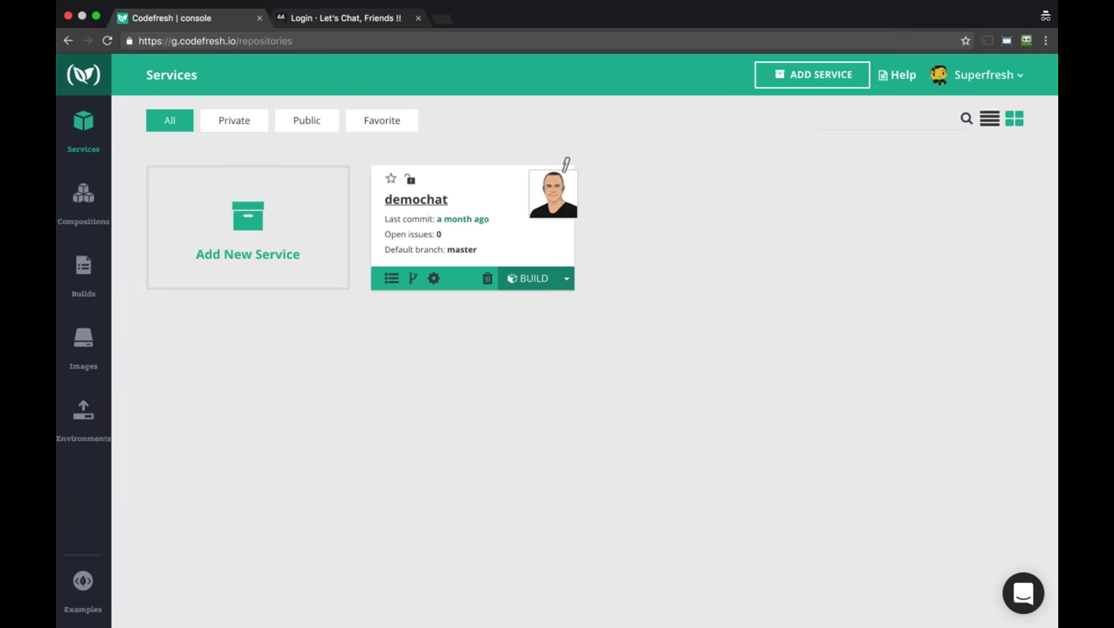
click(471, 192)
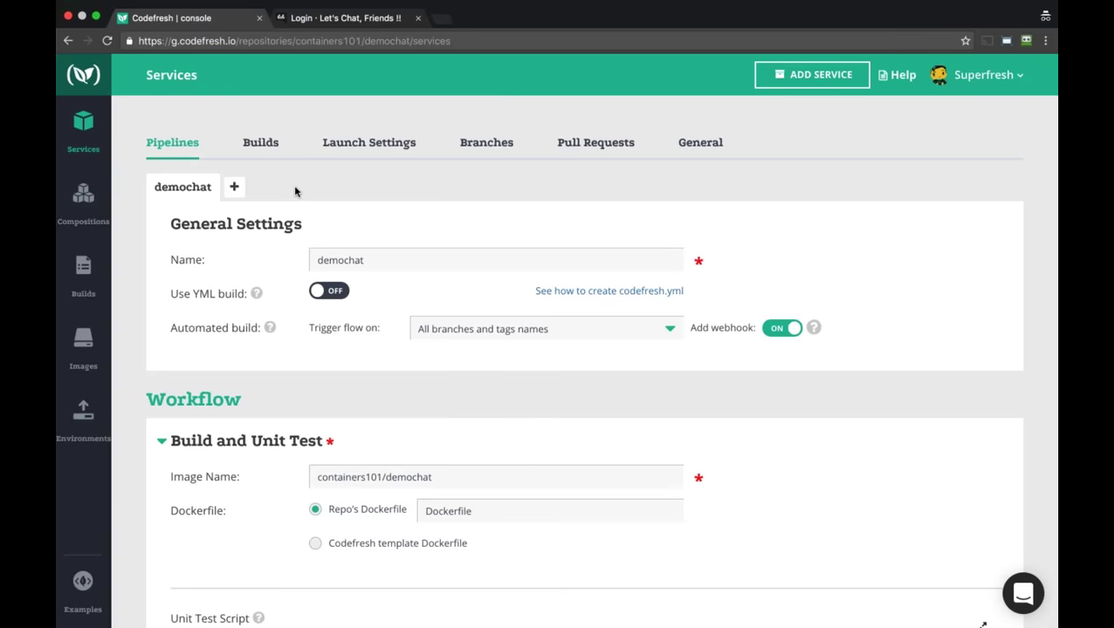
scroll(600, 343, down, 1)
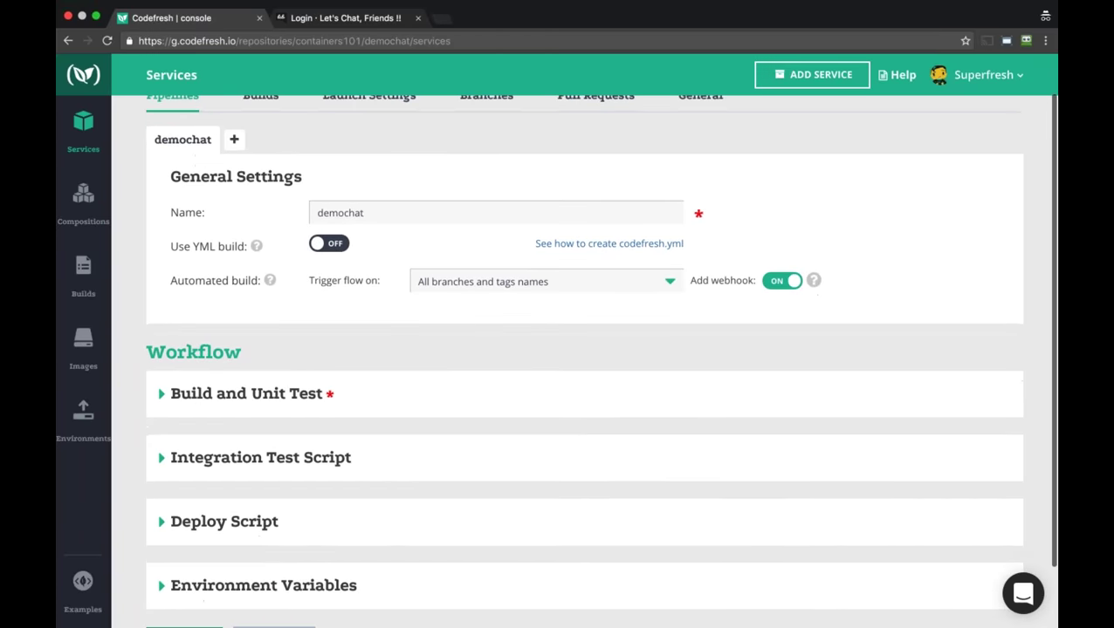
scroll(600, 362, down, 1)
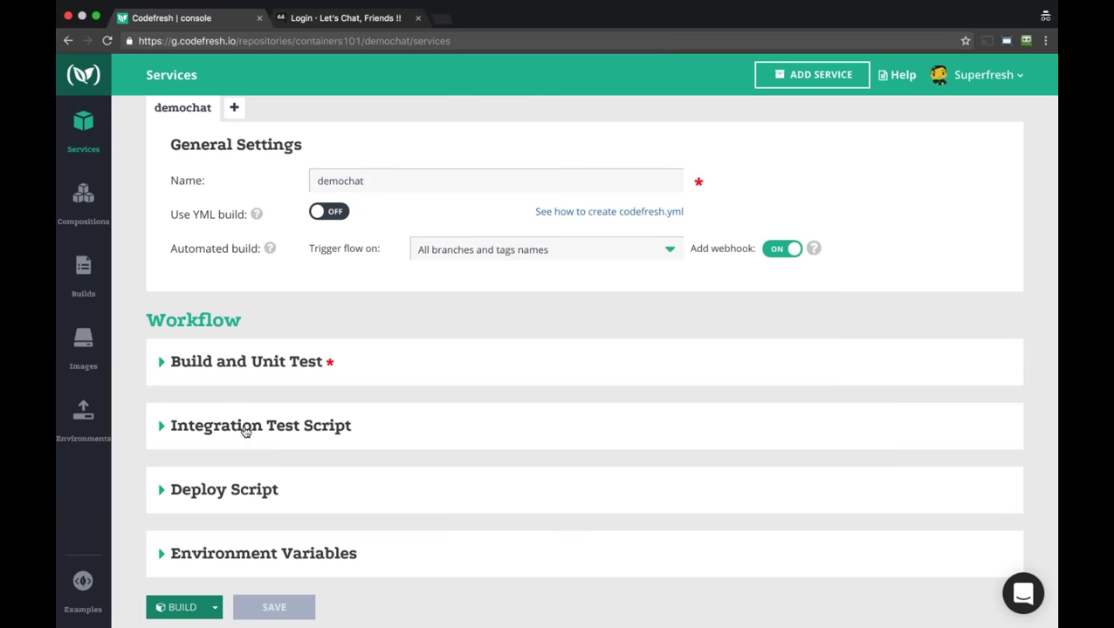
scroll(245, 430, up, 1)
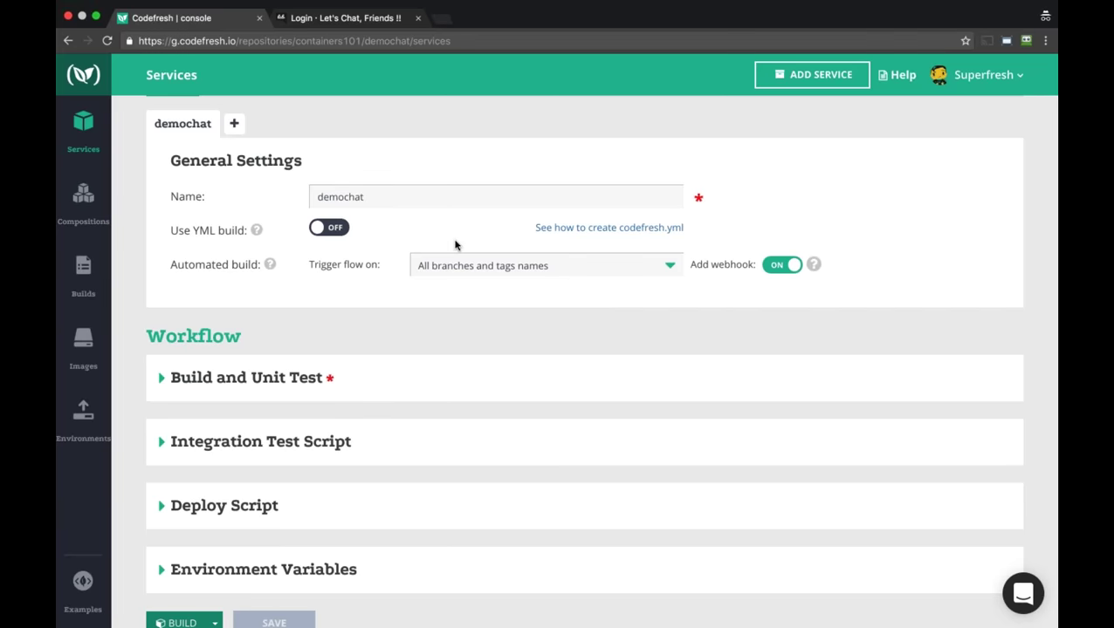
click(224, 386)
scroll(224, 385, down, 2)
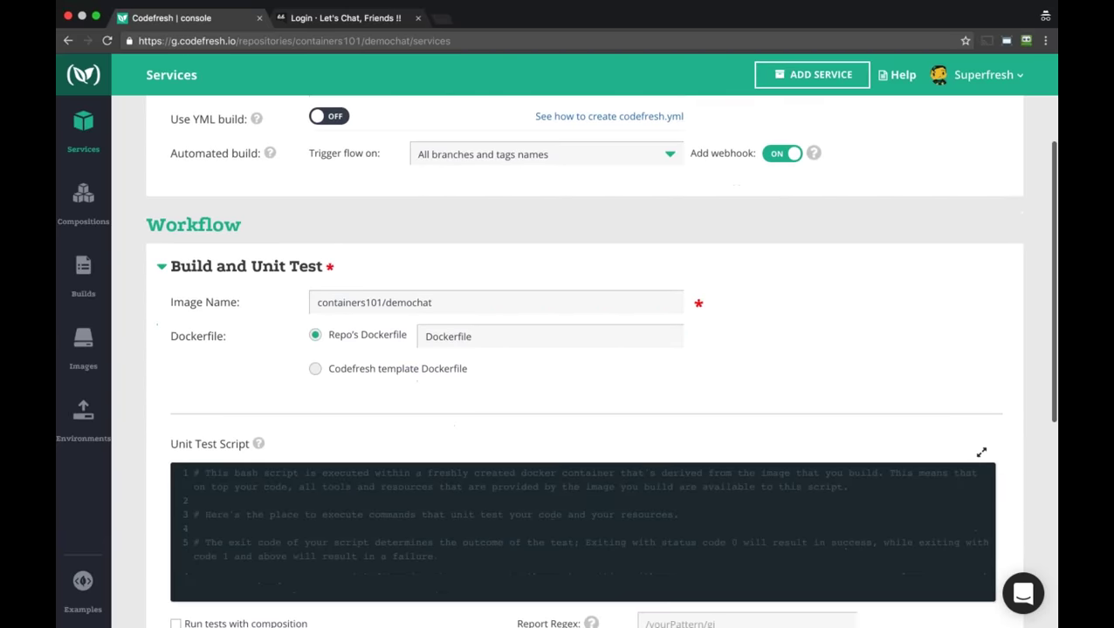
Add the command gulp test to the end of the unit test script and save the demochat pipeline.
click(454, 551)
key(Return)
key(Return)
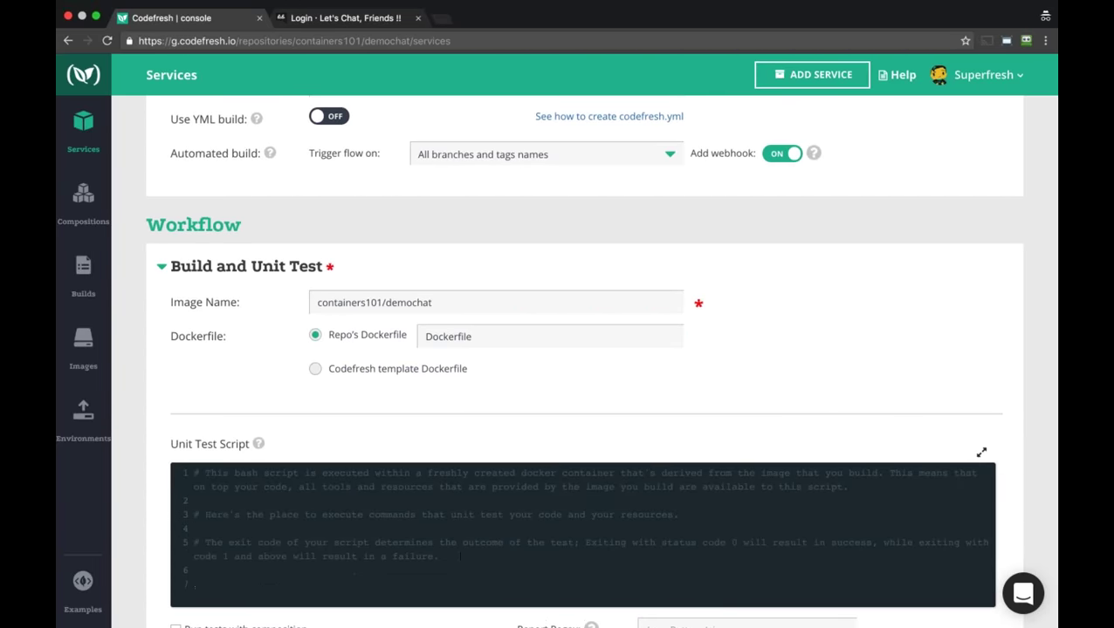
text(gulp tests)
key(BackSpace)
key(Return)
scroll(460, 555, down, 5)
click(273, 567)
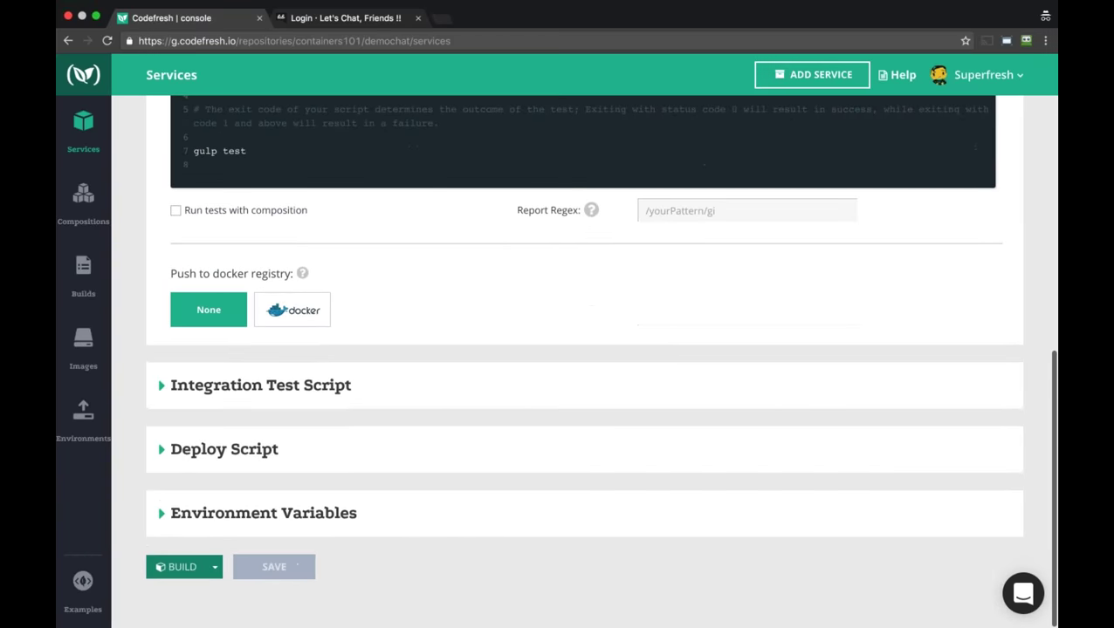
Build the master branch with the demochat pipeline and examine the unit test output in the build log.
click(194, 571)
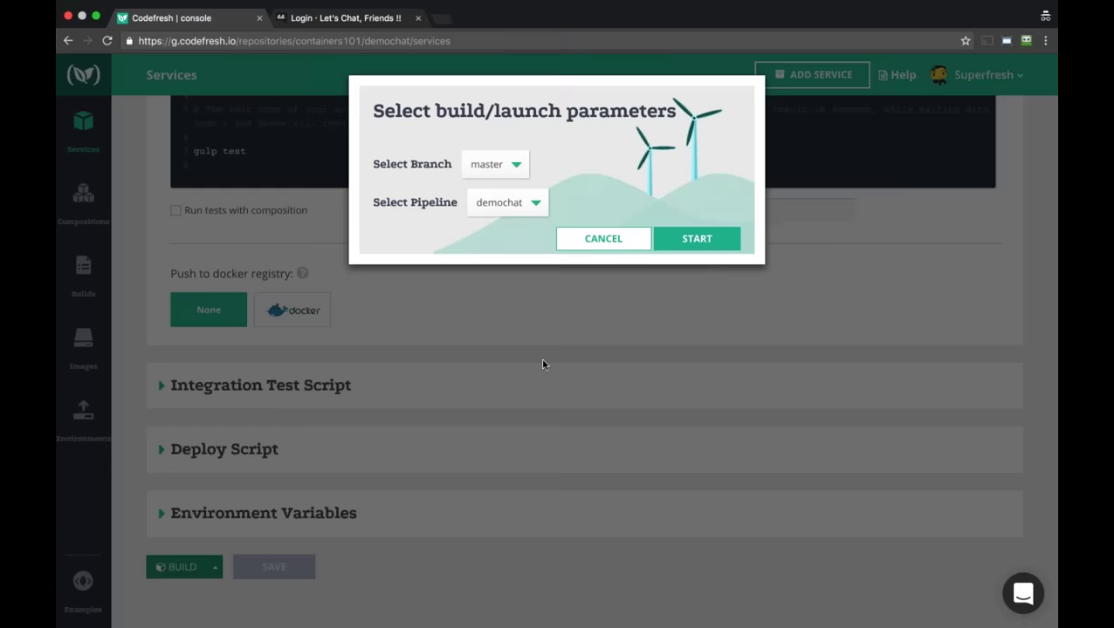
click(695, 240)
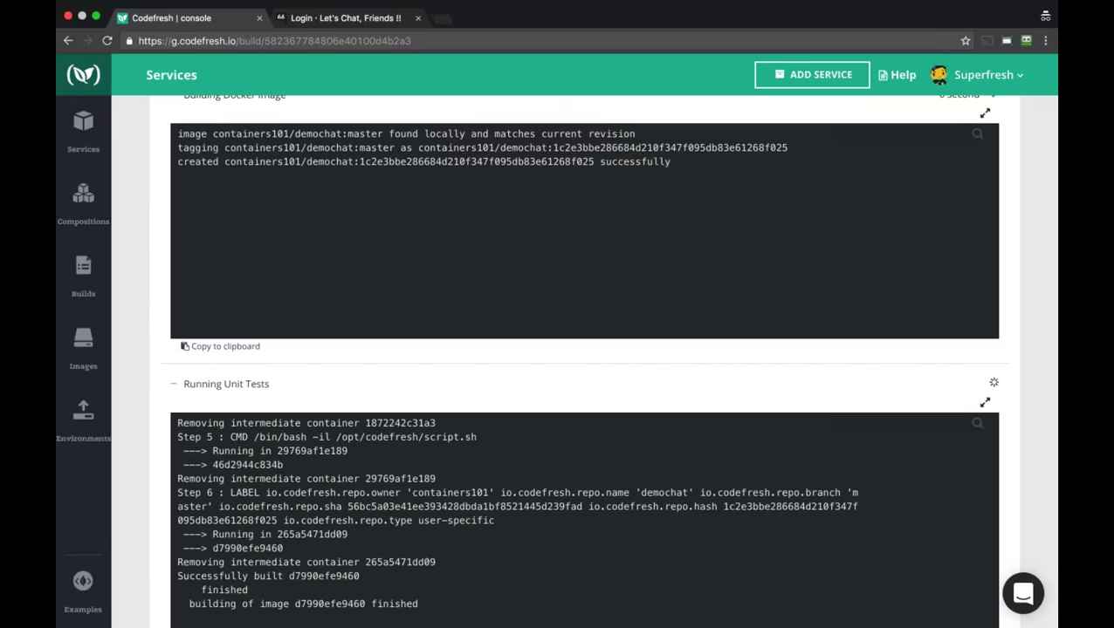
scroll(162, 455, down, 5)
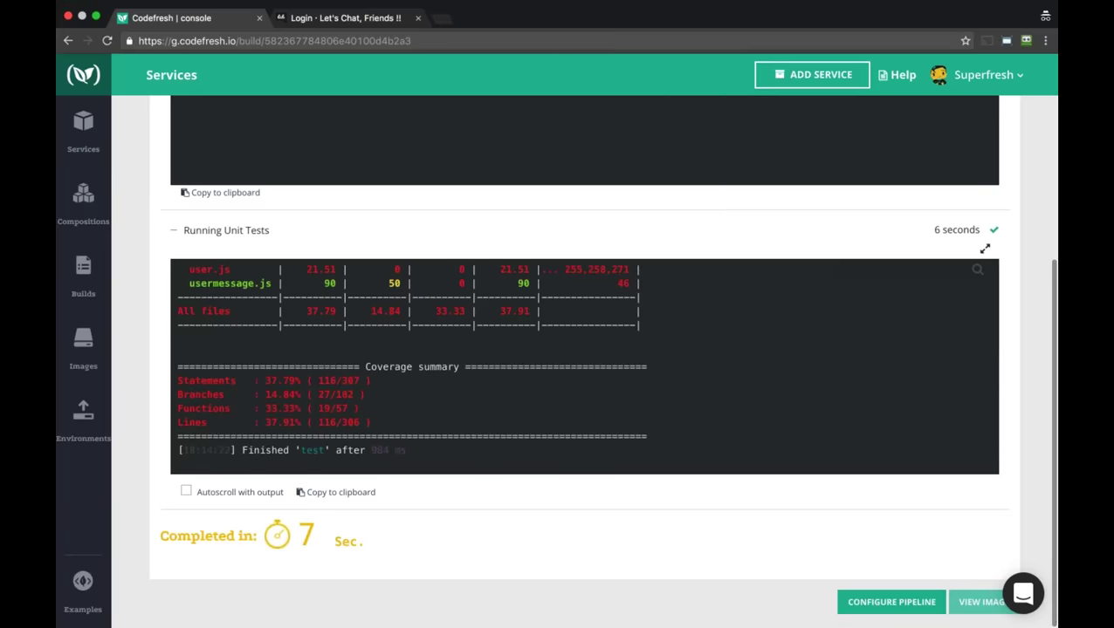
Check the new build in the builds list and the quality status of the containers101/demochat image.
click(96, 281)
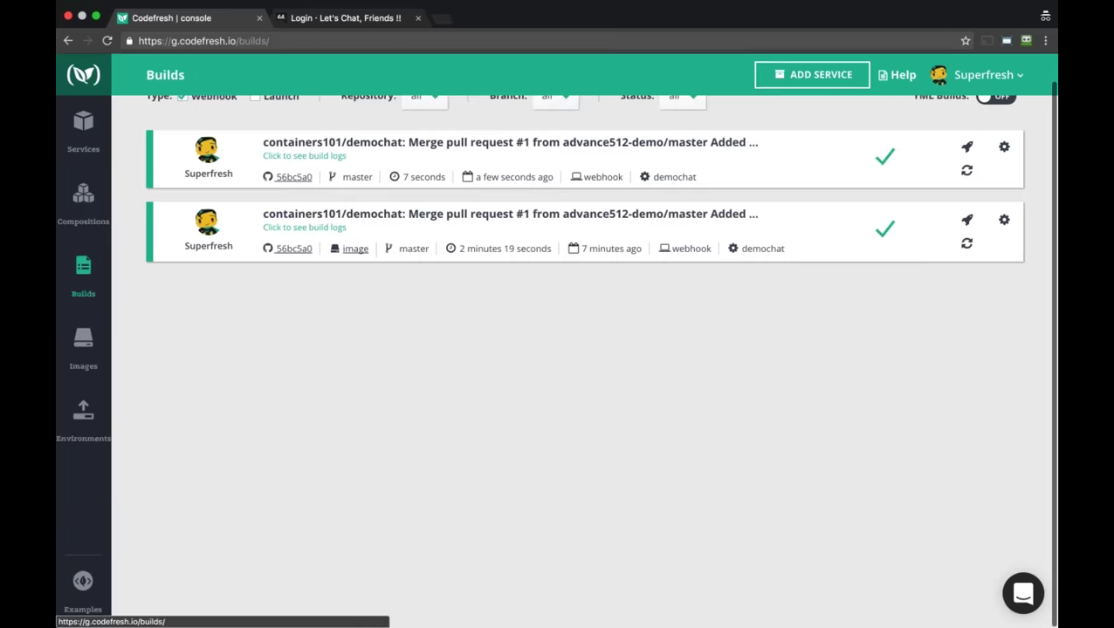
scroll(361, 244, up, 2)
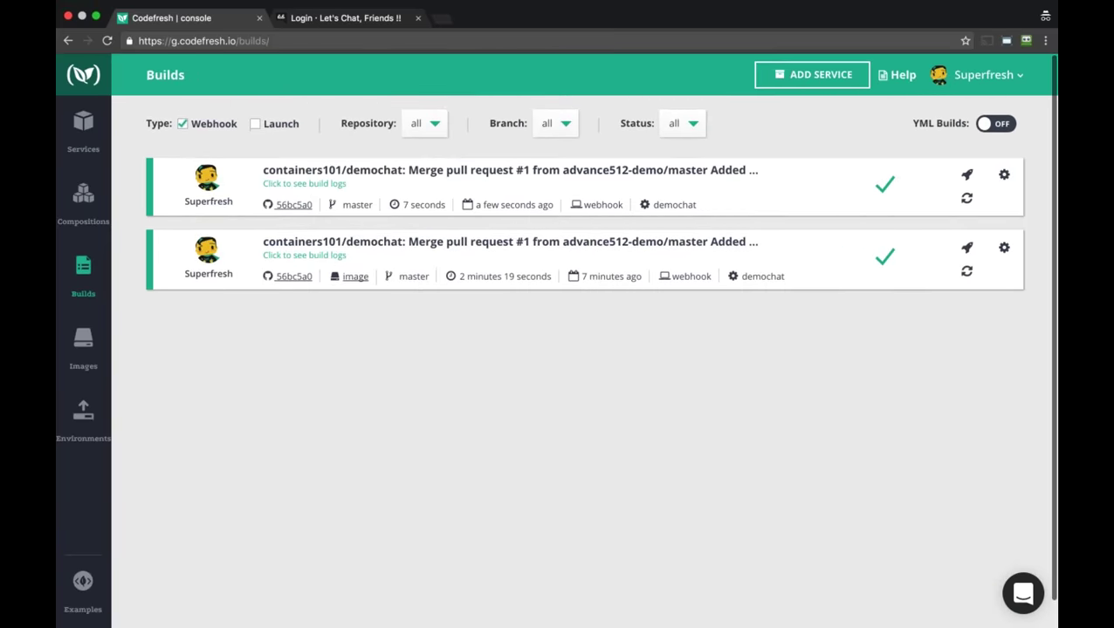
click(84, 339)
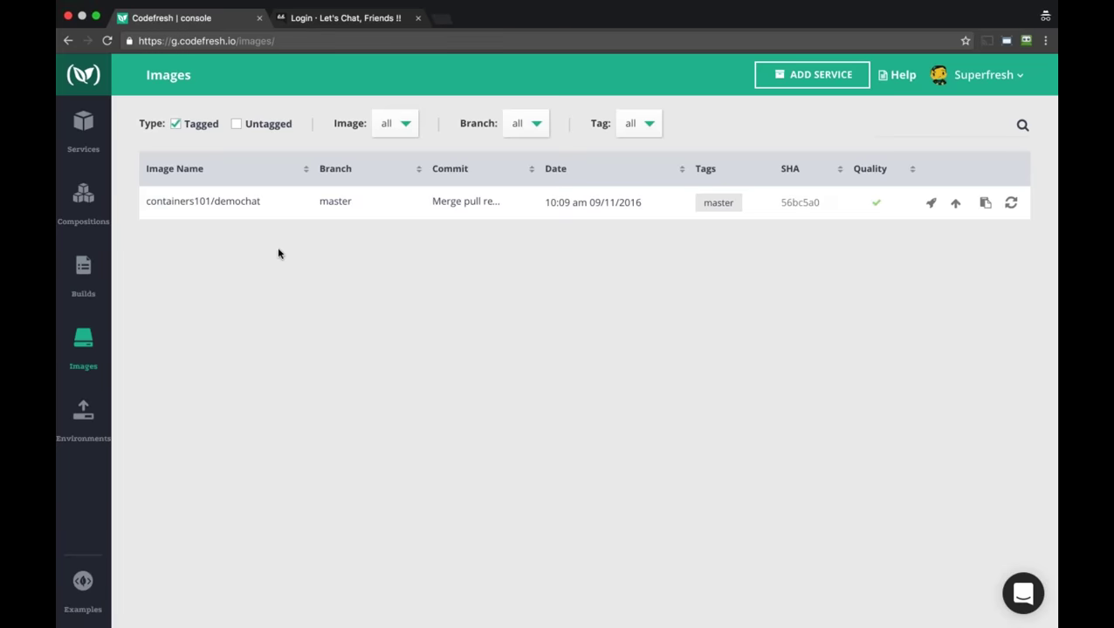
Review the demochat pipeline's unit test and integration test script settings, including the option to run tests with a composition.
click(82, 129)
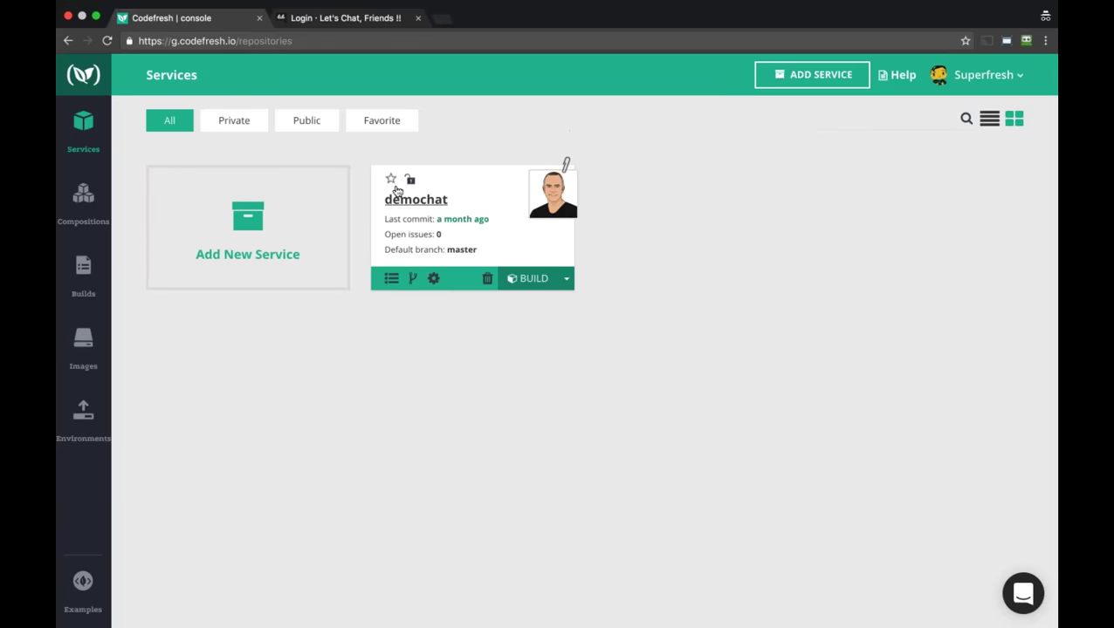
click(460, 188)
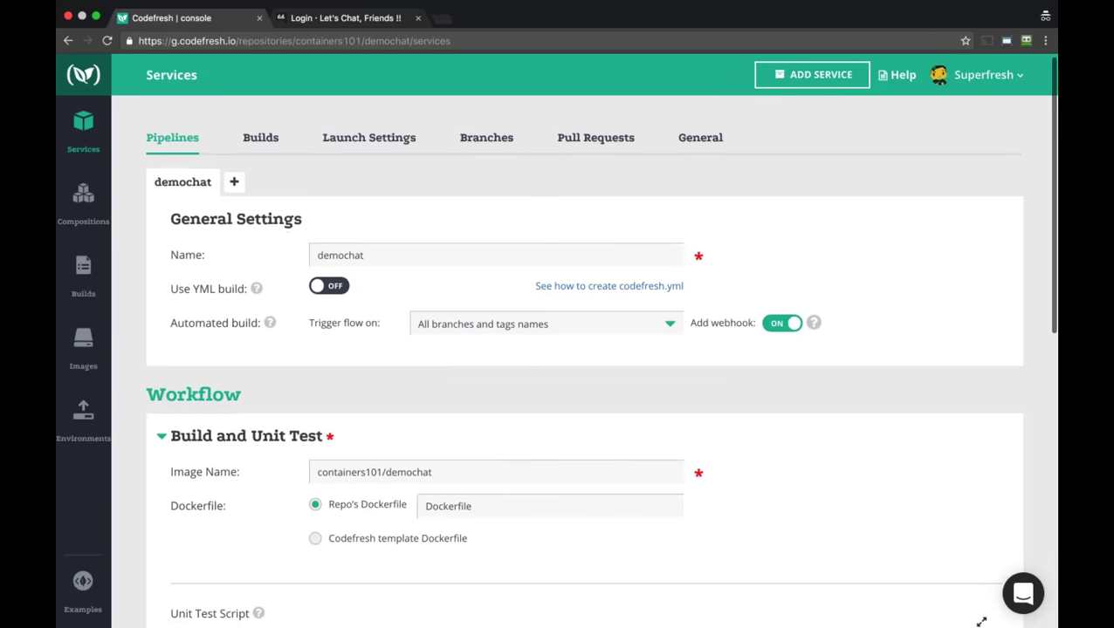
scroll(461, 194, down, 1)
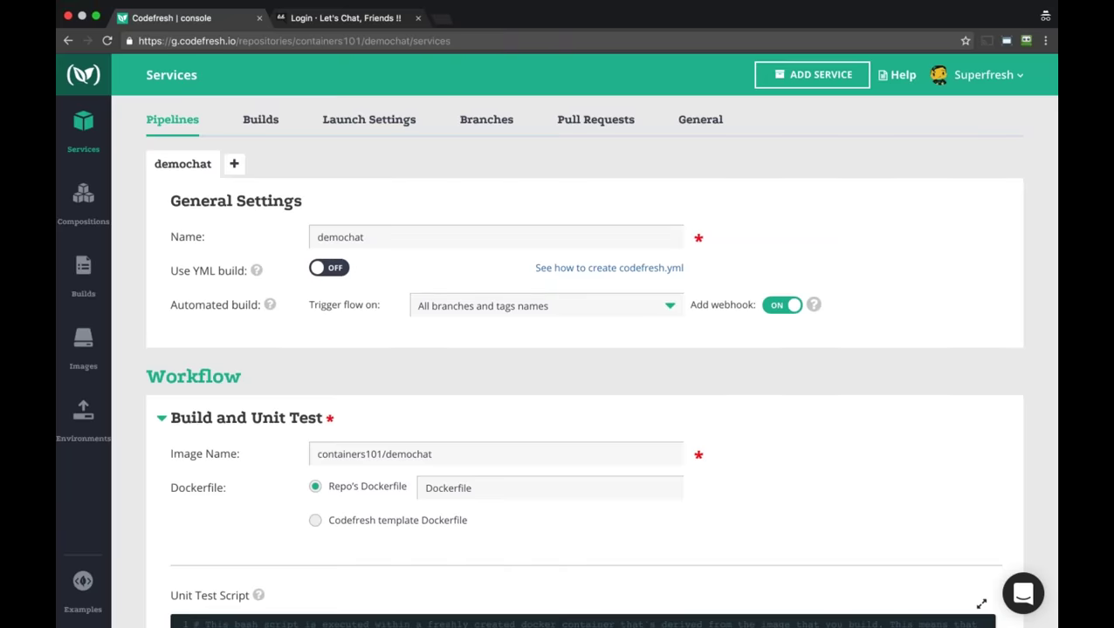
scroll(296, 360, down, 2)
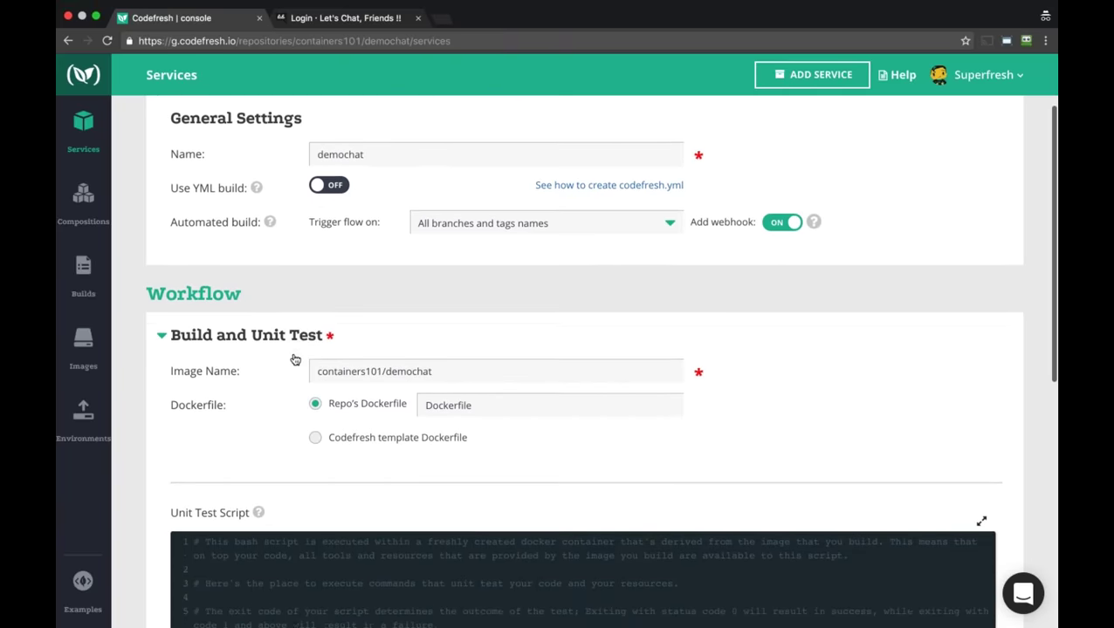
click(285, 334)
click(271, 399)
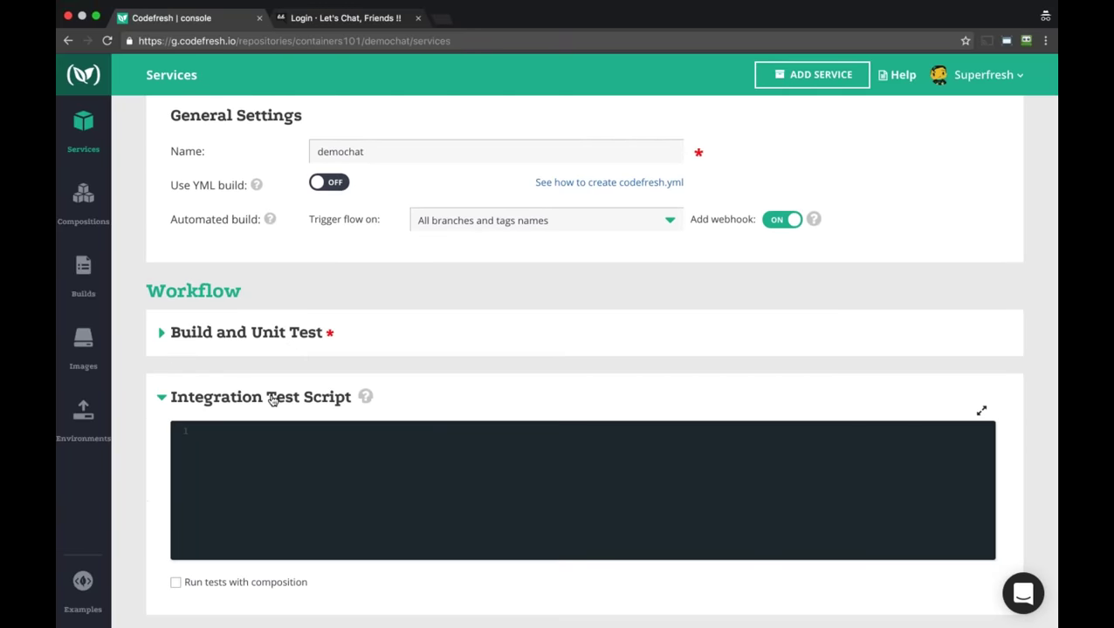
click(271, 398)
click(253, 332)
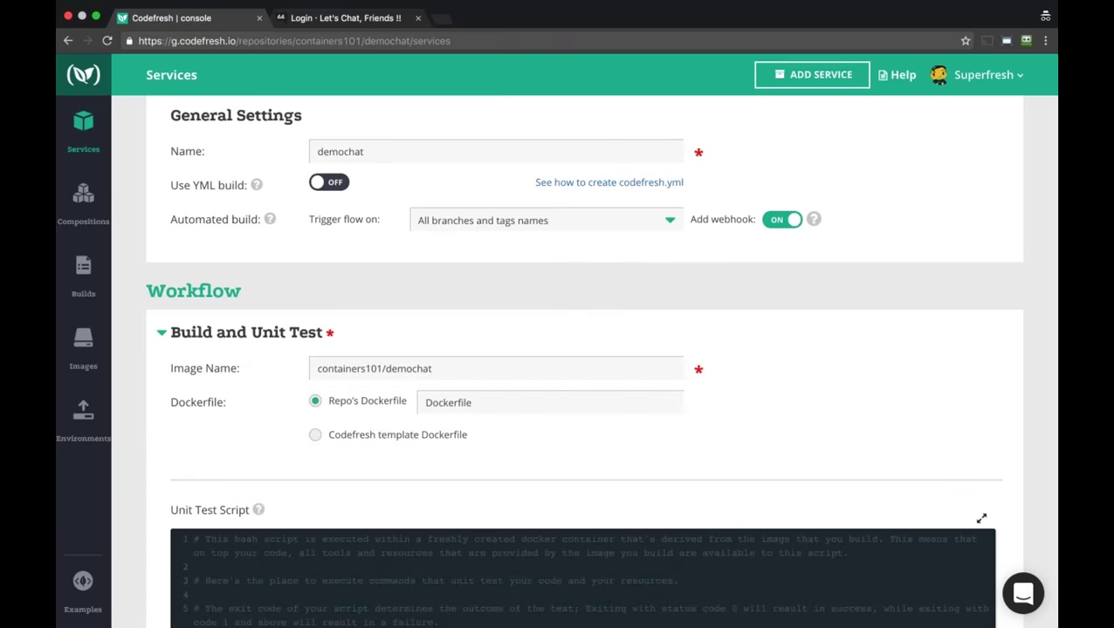
scroll(253, 332, down, 4)
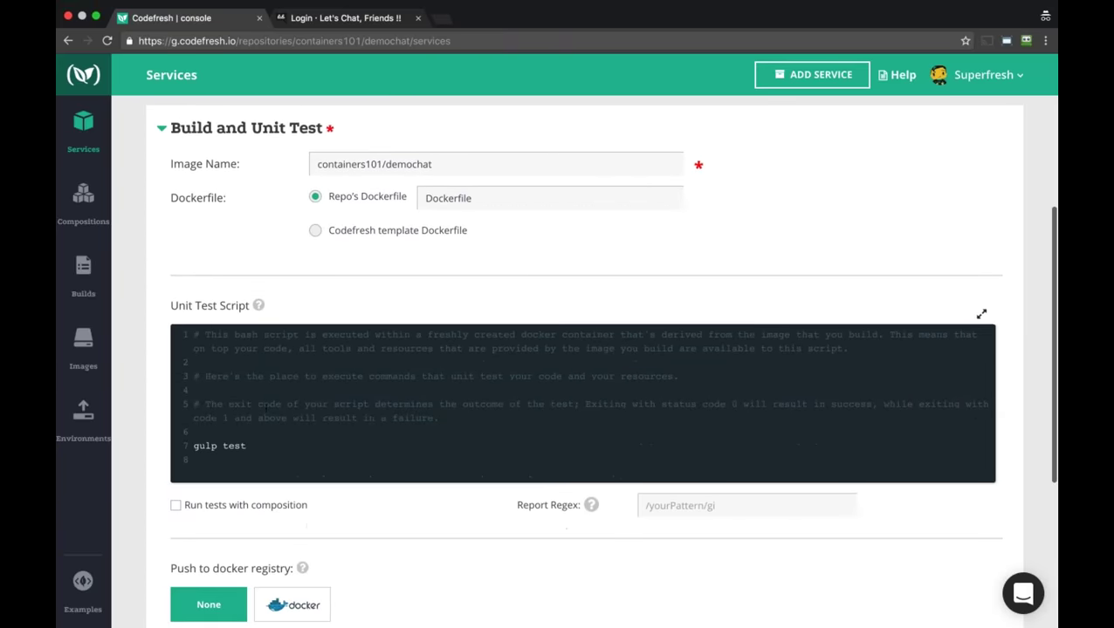
click(250, 505)
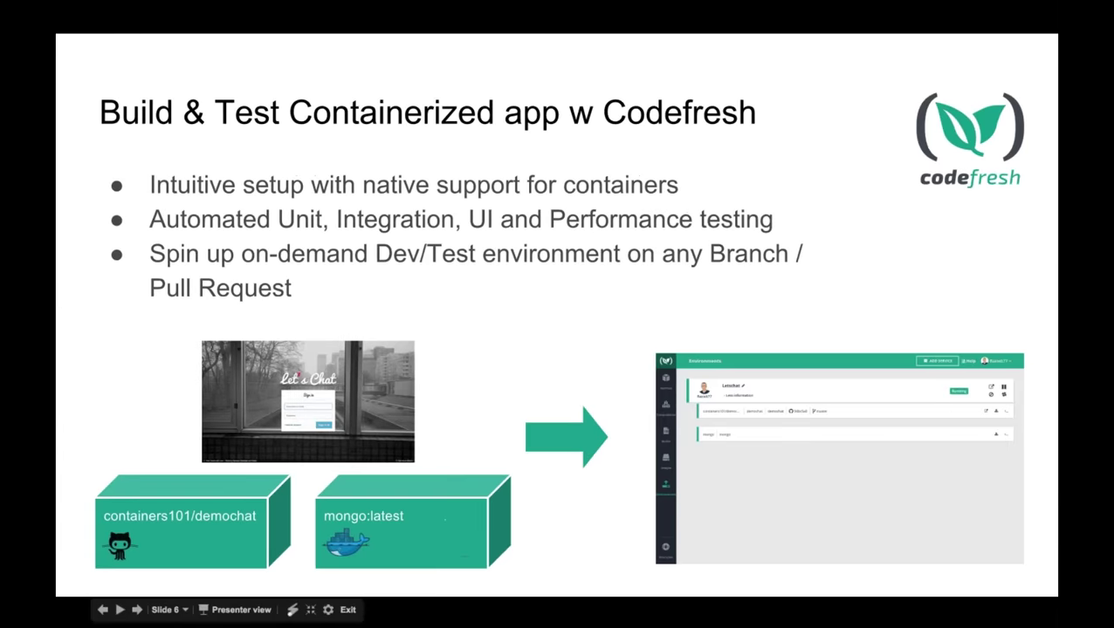
key(Left)
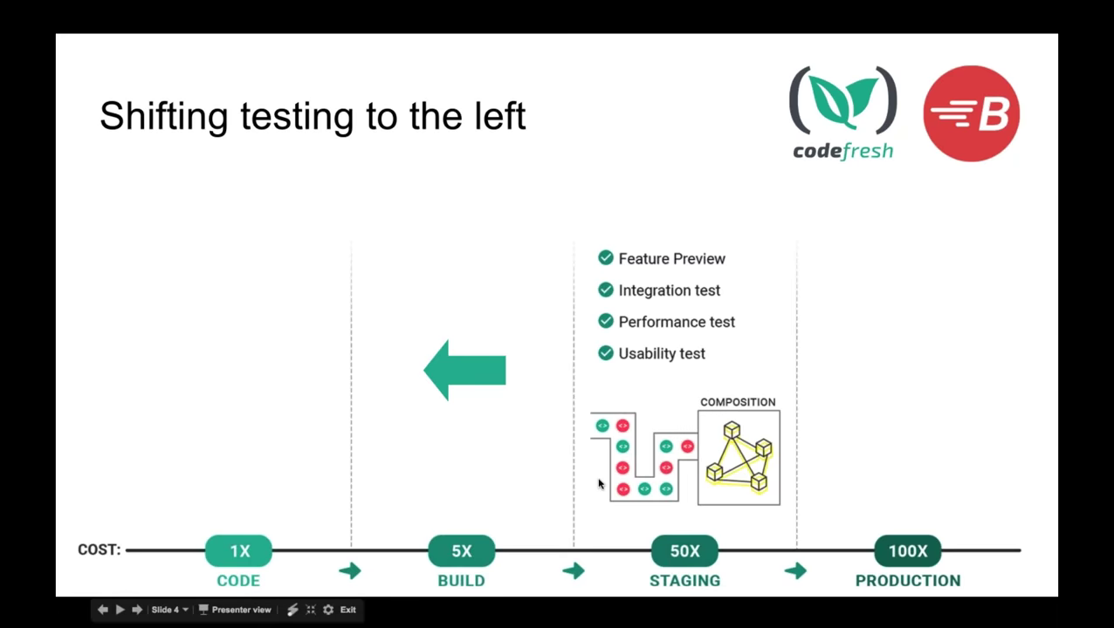
mouse_move(686, 616)
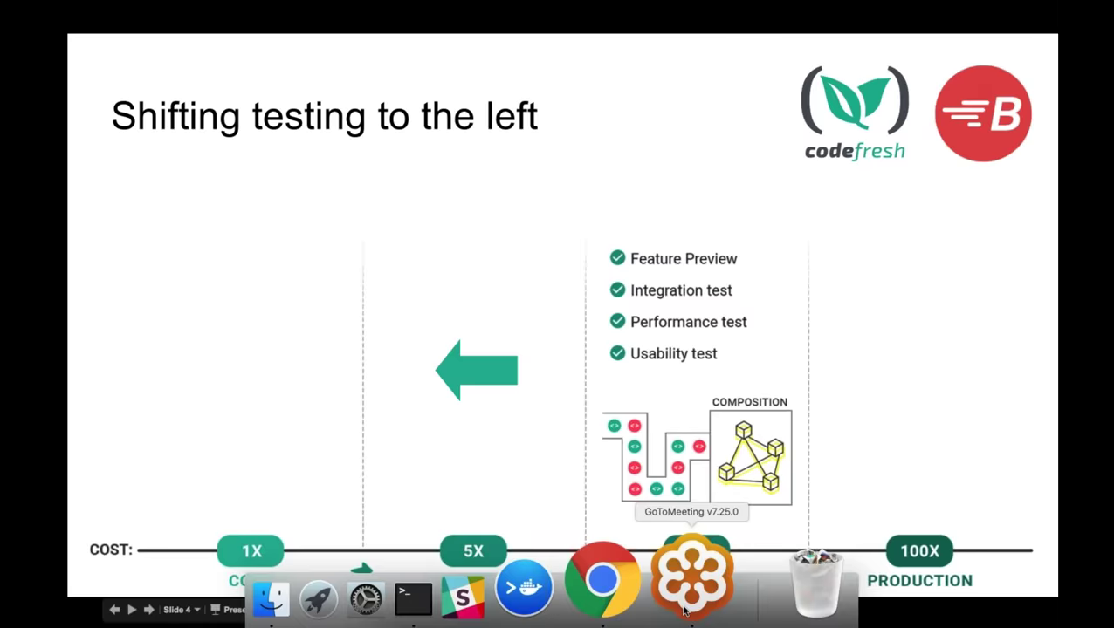
click(686, 614)
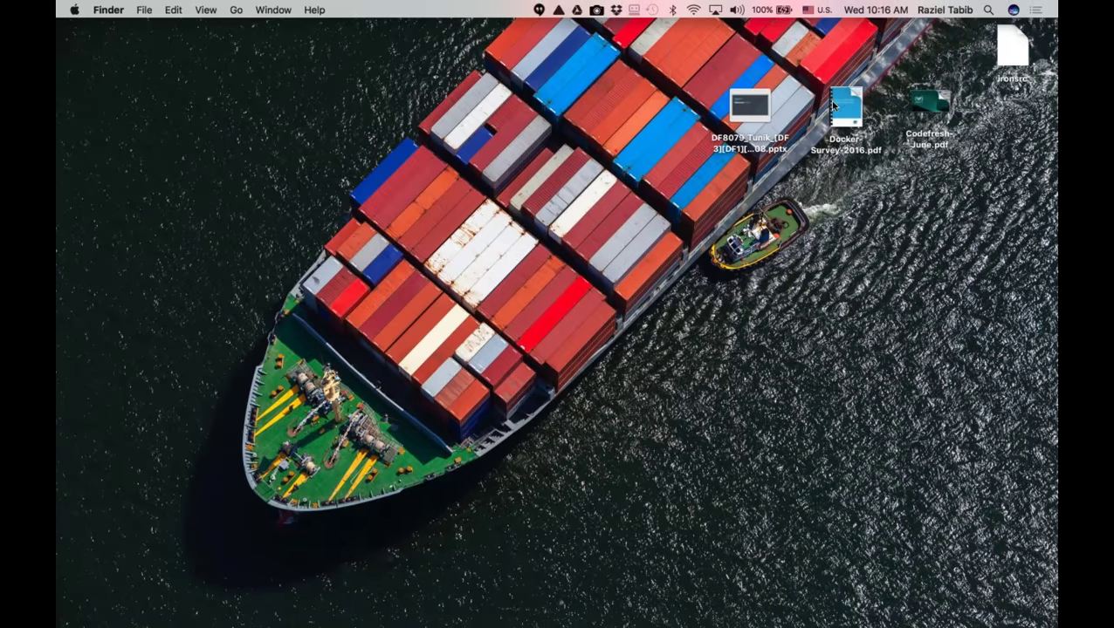